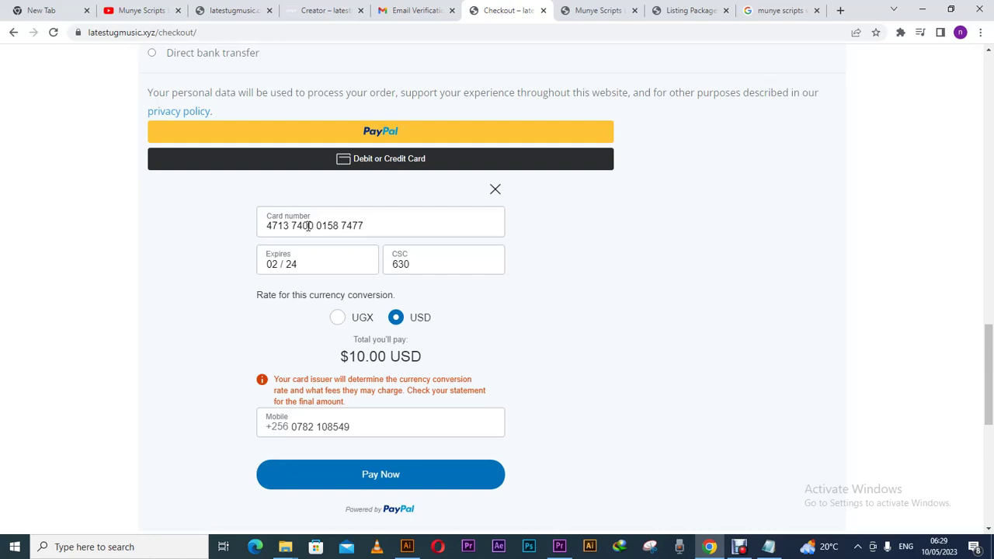
- Switch the payment currency to UGX and submit the USh38,906 card payment after checking the card fields
left_click(297, 427)
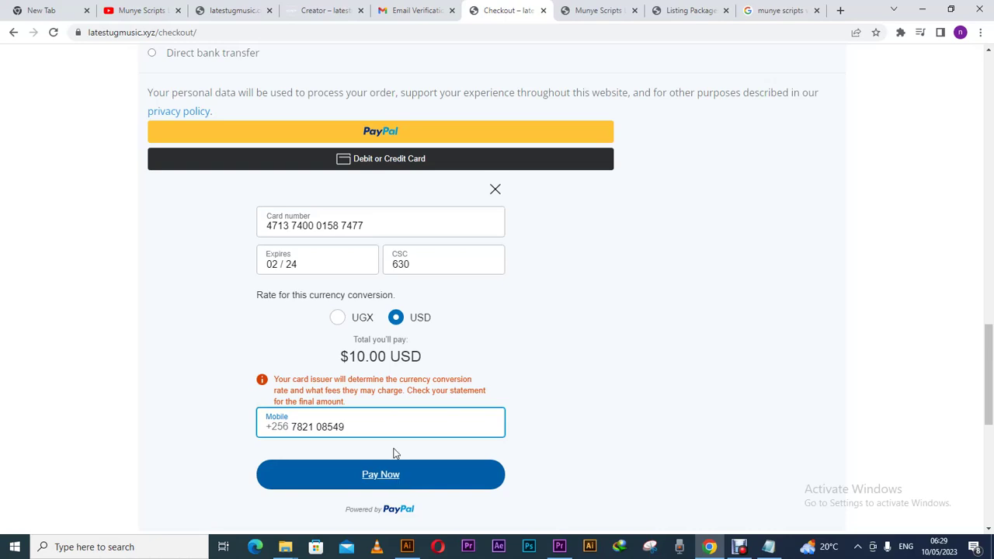
left_click(363, 326)
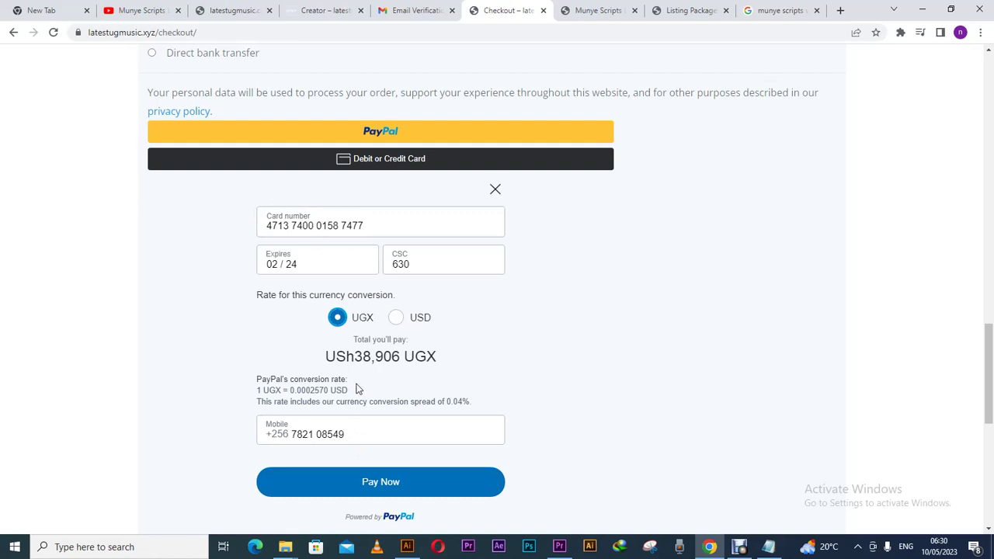
left_click(305, 226)
left_click(301, 265)
left_click(415, 266)
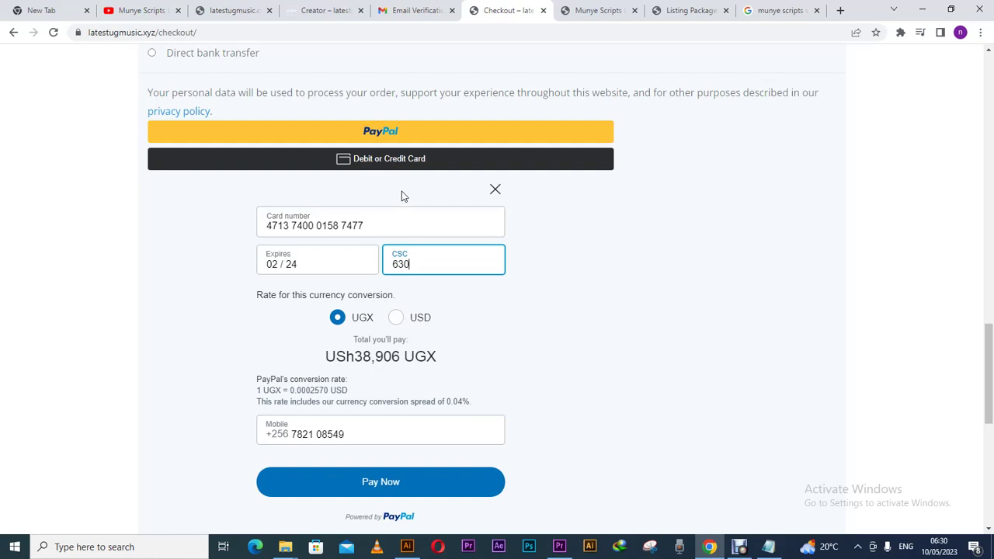
left_click(401, 483)
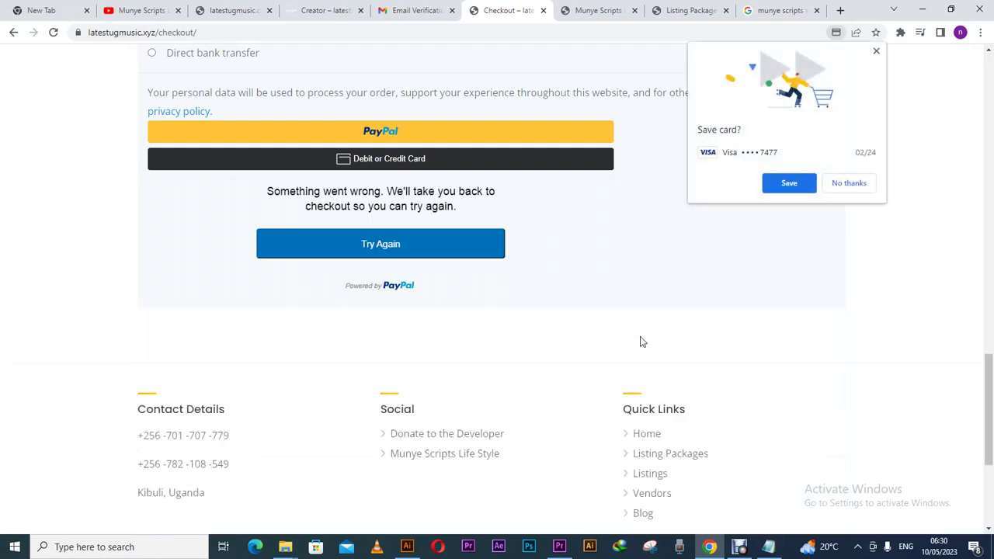
- Decline saving the card, then glance at the blog and Listing Packages tabs
left_click(840, 191)
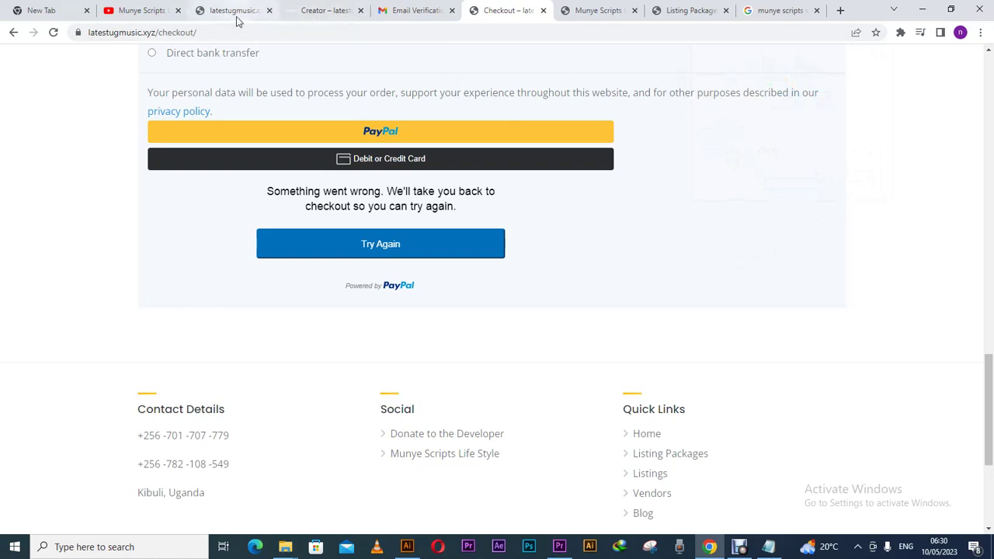
left_click(600, 21)
left_click(683, 17)
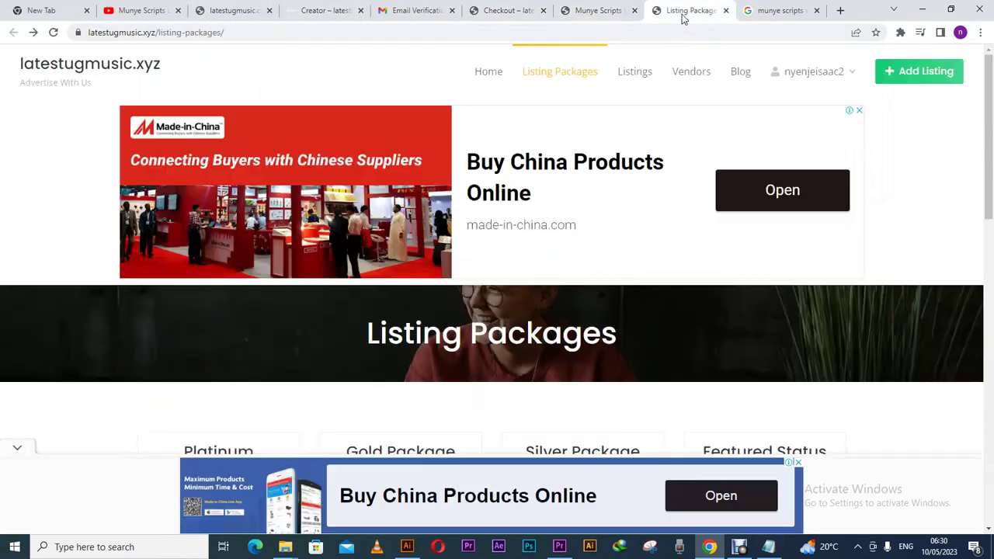
- Open Gmail from the Google apps grid and view the Email Verification message
left_click(767, 18)
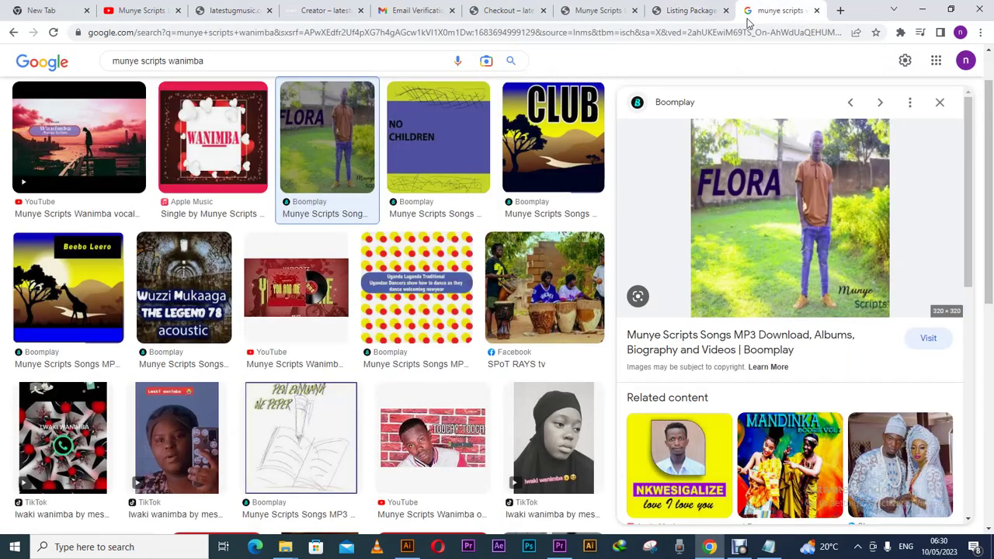
left_click(930, 62)
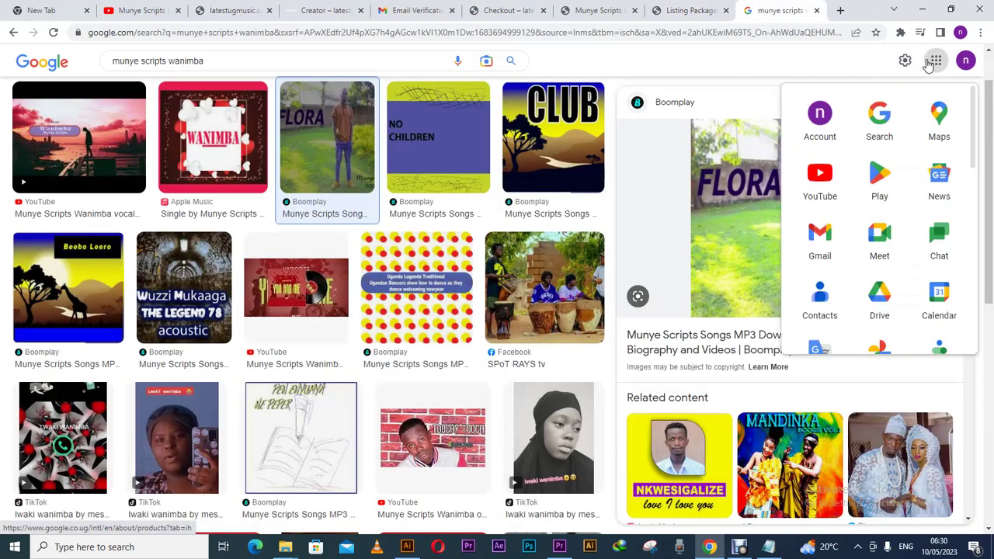
left_click(829, 234)
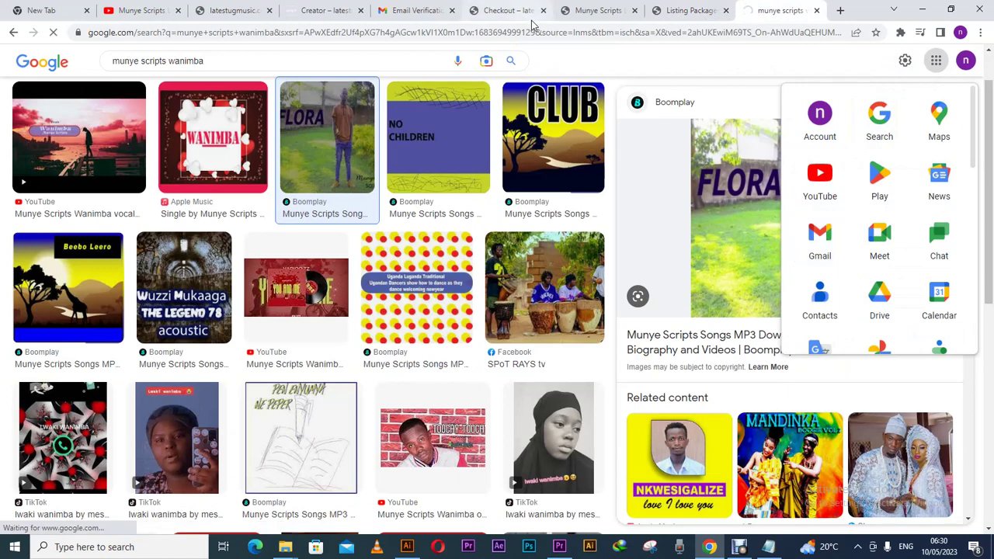
left_click(431, 13)
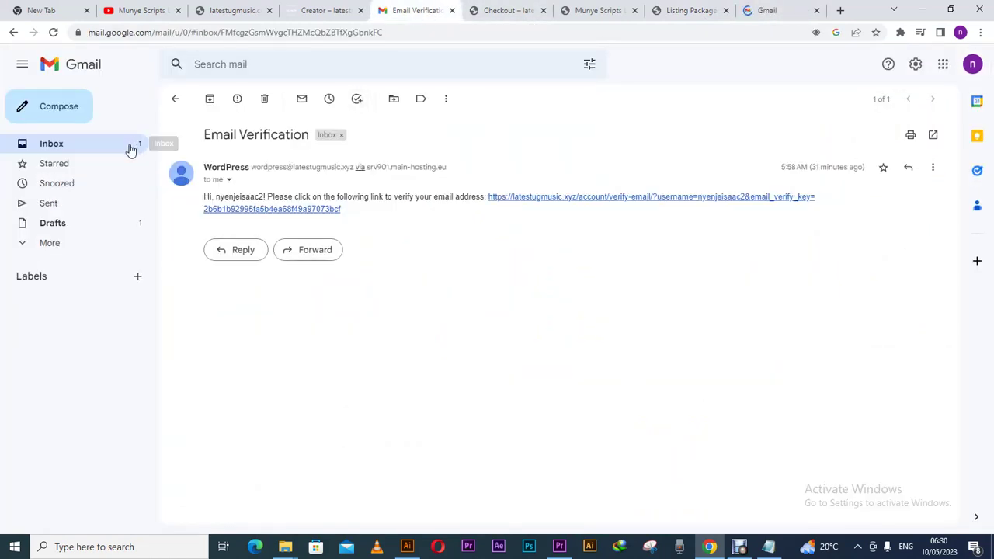
- Read the WordPress Registration Complete email in the first Gmail inbox, then return to the inbox
left_click(129, 149)
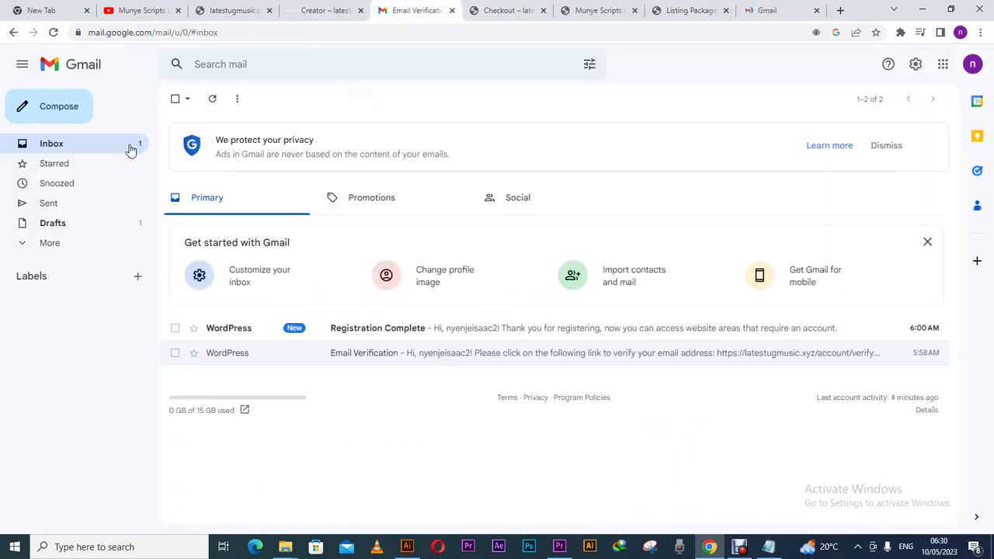
left_click(330, 331)
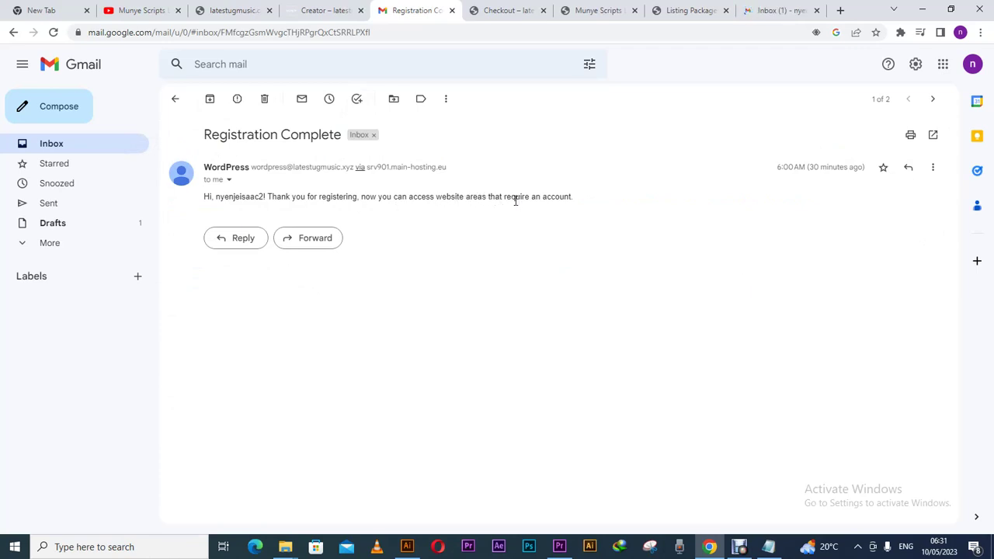
left_click(101, 149)
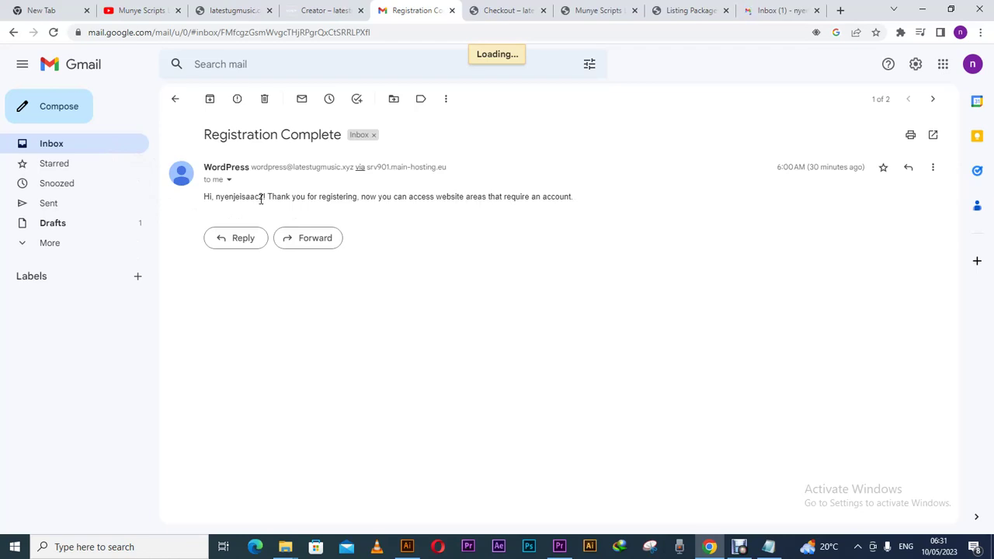
left_click(134, 150)
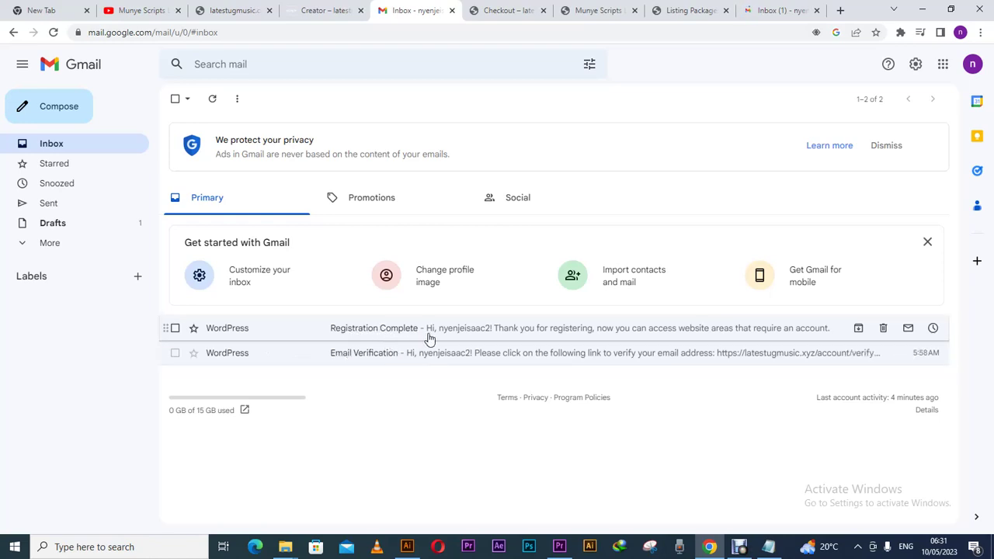
- Open the Registration Complete email in the other Gmail inbox, then close that tab
left_click(781, 16)
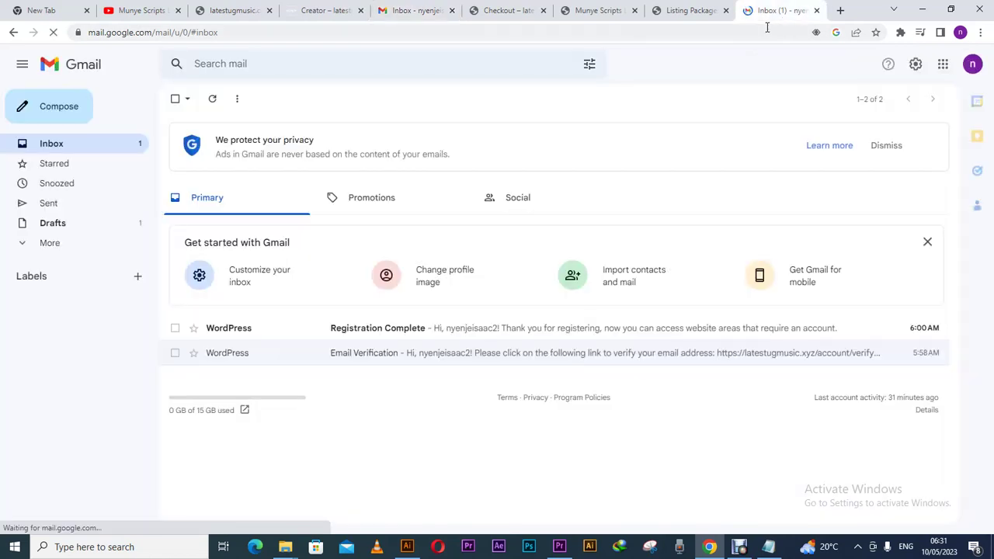
left_click(396, 335)
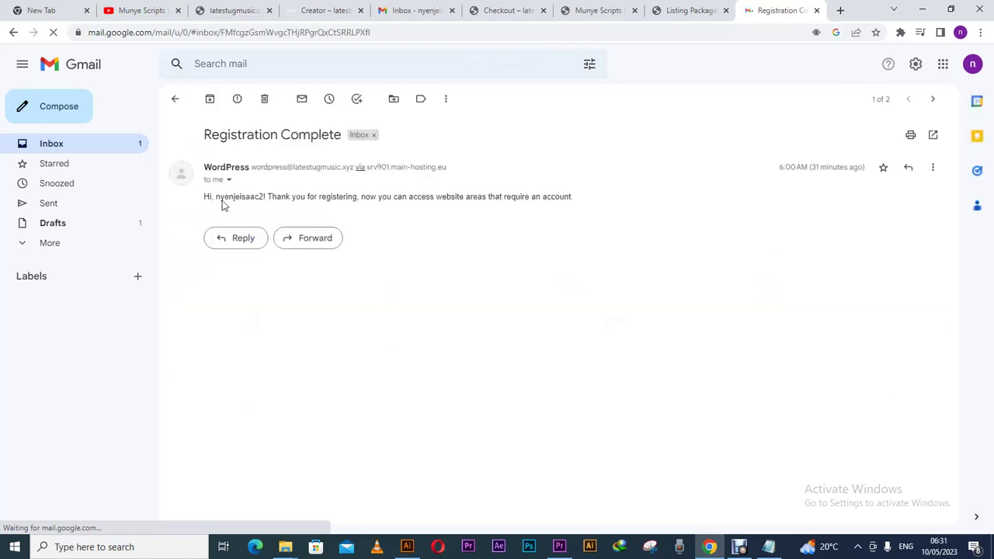
left_click(143, 146)
left_click(54, 244)
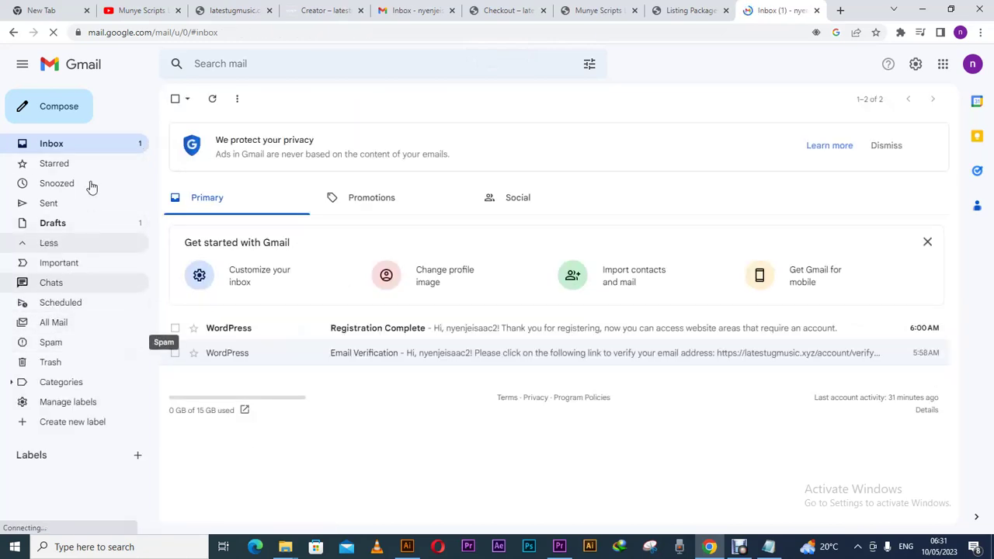
left_click(315, 328)
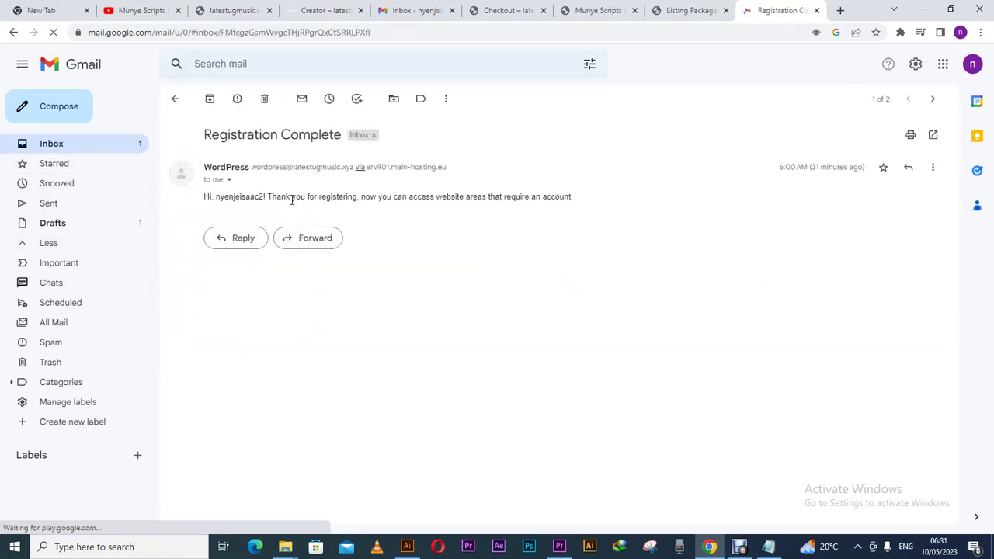
left_click(816, 10)
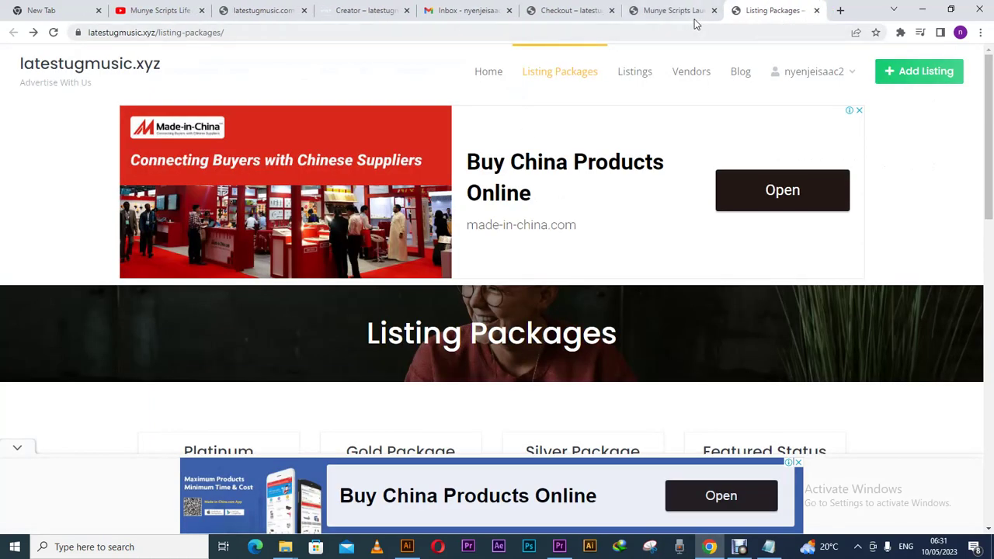
- Return to the Checkout tab still showing the PayPal 'Something went wrong' message
left_click(688, 14)
left_click(584, 14)
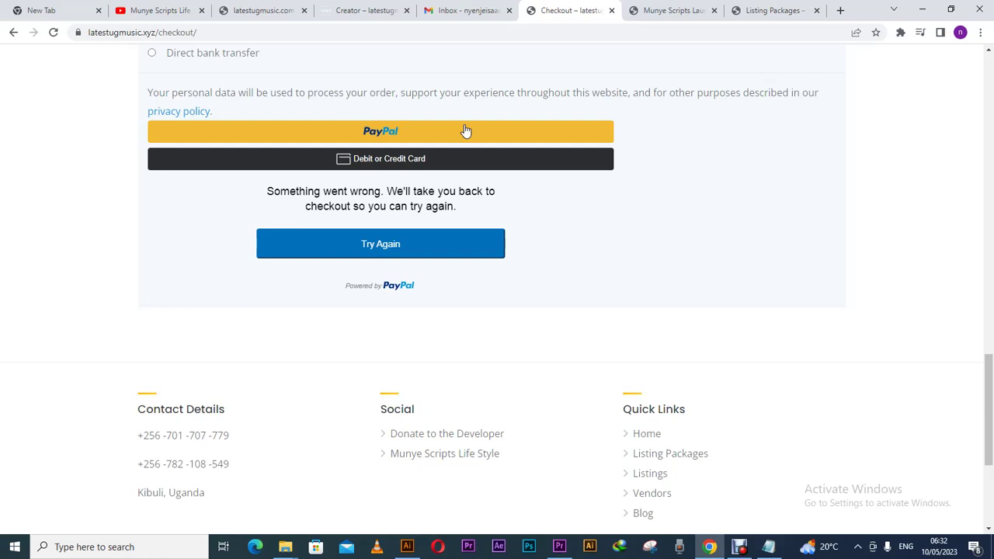
- Start paying with PayPal and move the Pay with PayPal sign-in window into view
left_click(465, 131)
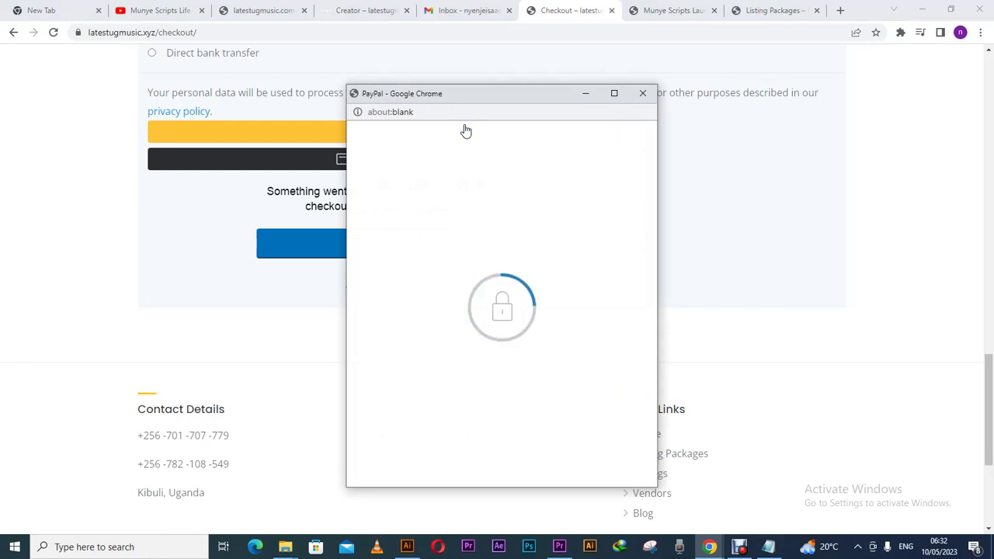
left_click_drag(480, 98, 473, 207)
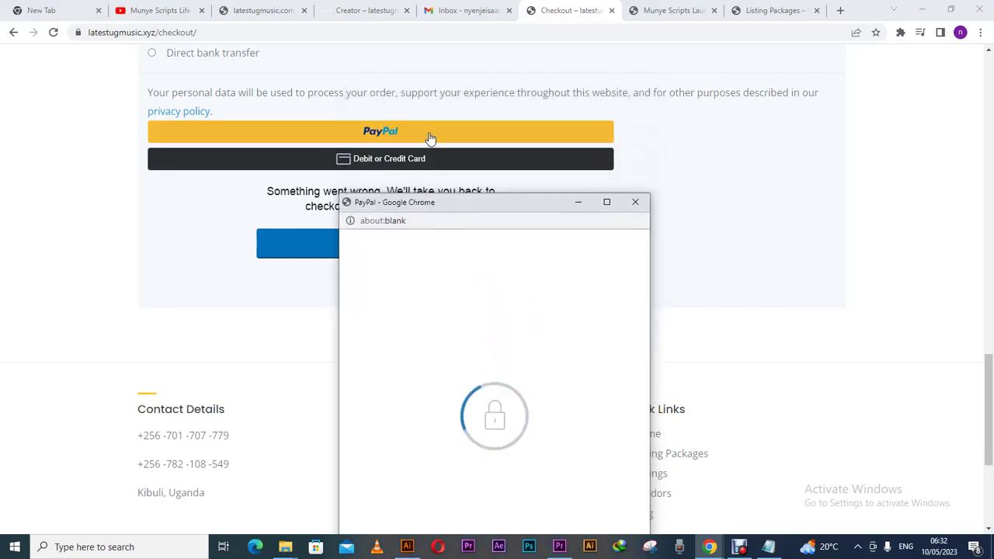
left_click_drag(548, 211, 705, 82)
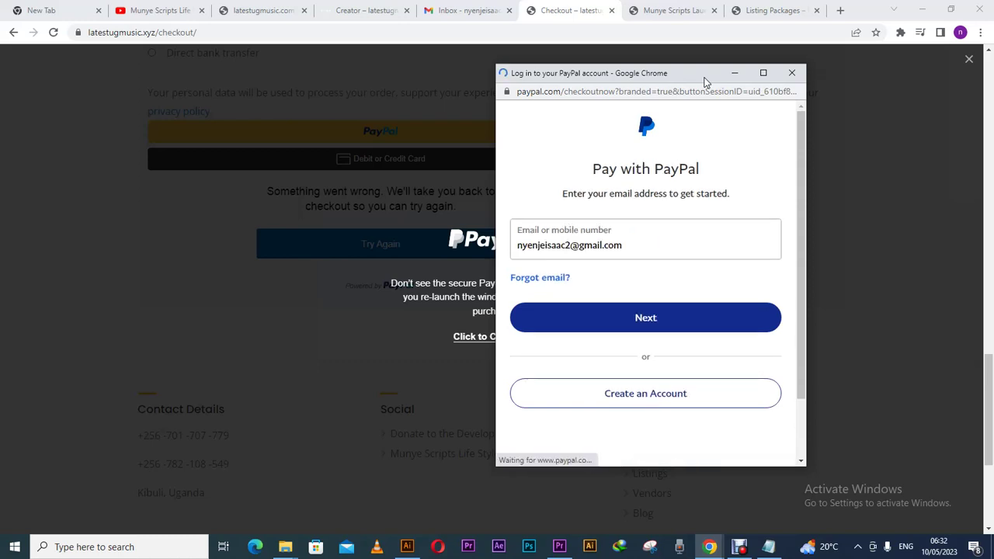
- Continue to PayPal's guest card form for $10.00 USD, with Uganda as country
left_click(661, 328)
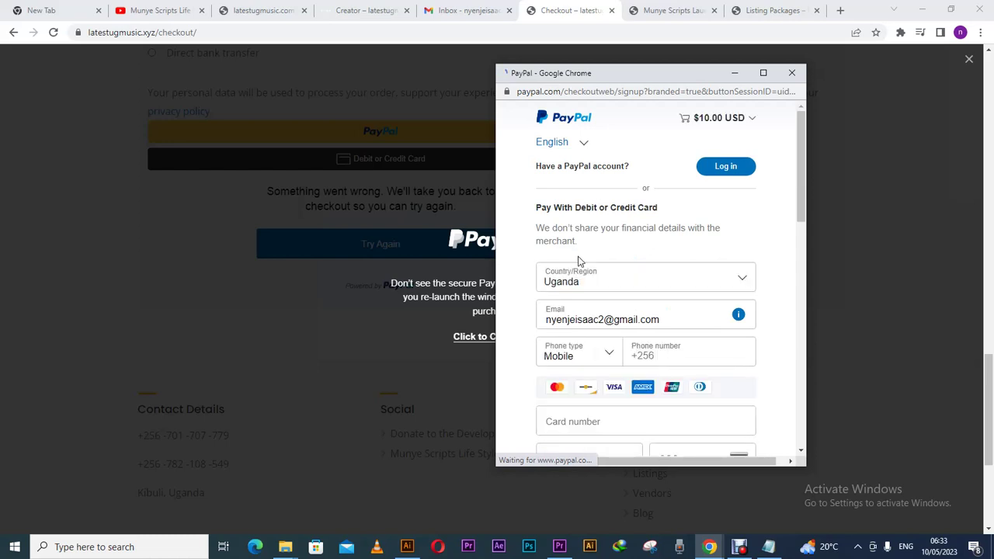
scroll(802, 224, "down", 1)
left_click_drag(802, 224, 797, 293)
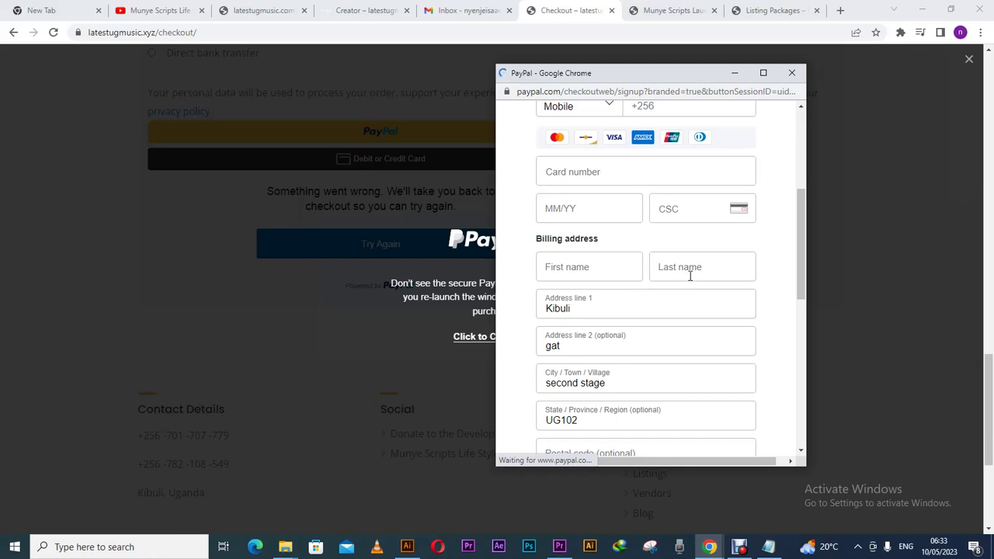
left_click_drag(800, 238, 794, 175)
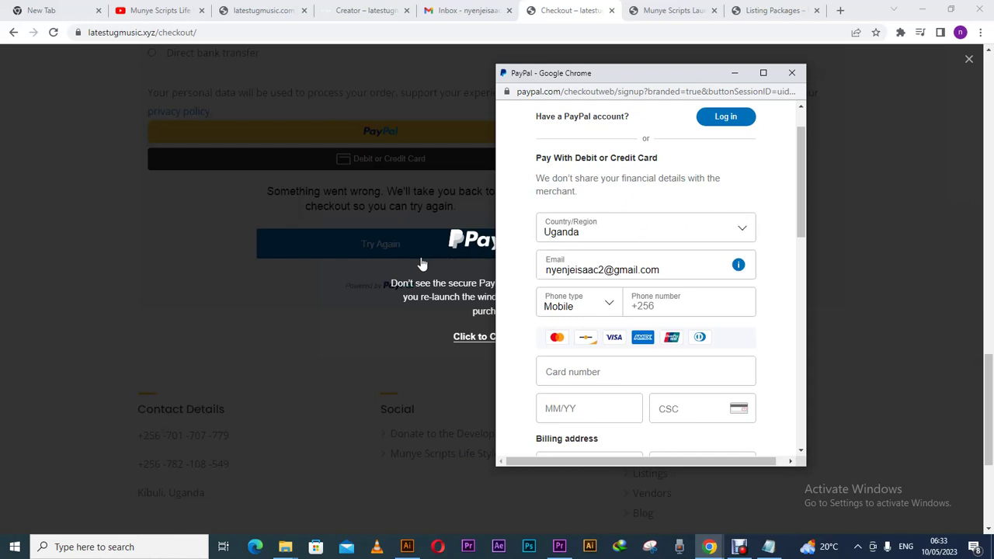
- Try the PayPal form's first name, card number and expiry fields
left_click_drag(802, 232, 803, 269)
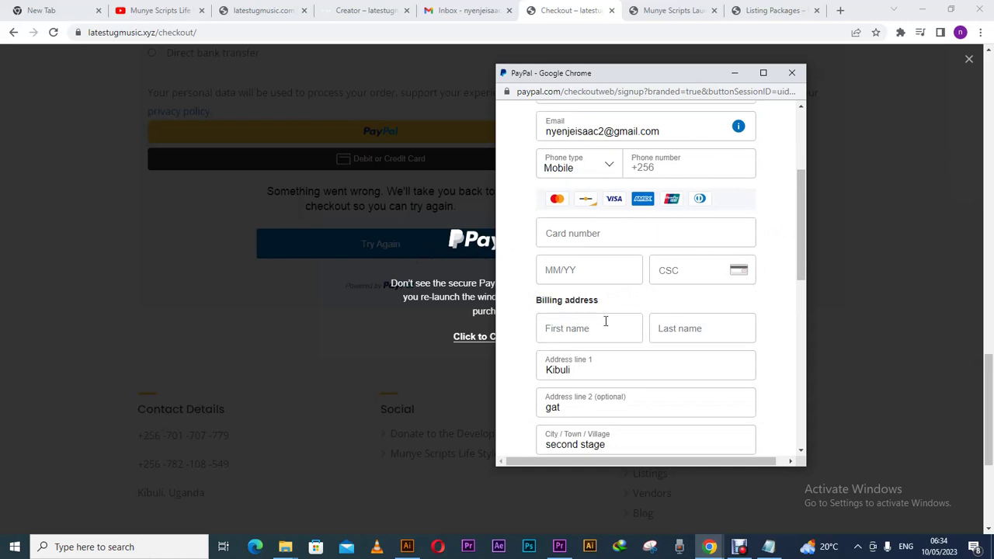
left_click(560, 330)
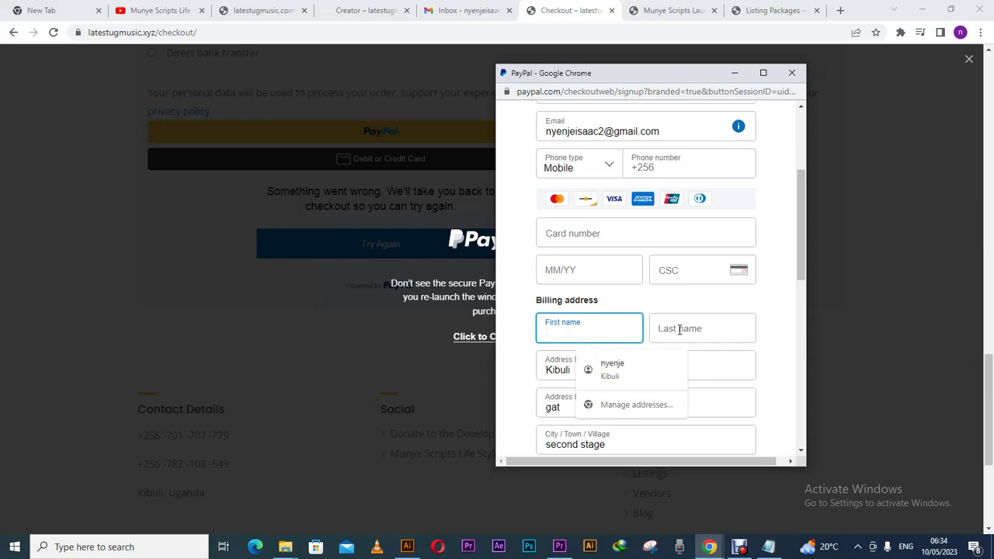
left_click(599, 236)
left_click(585, 272)
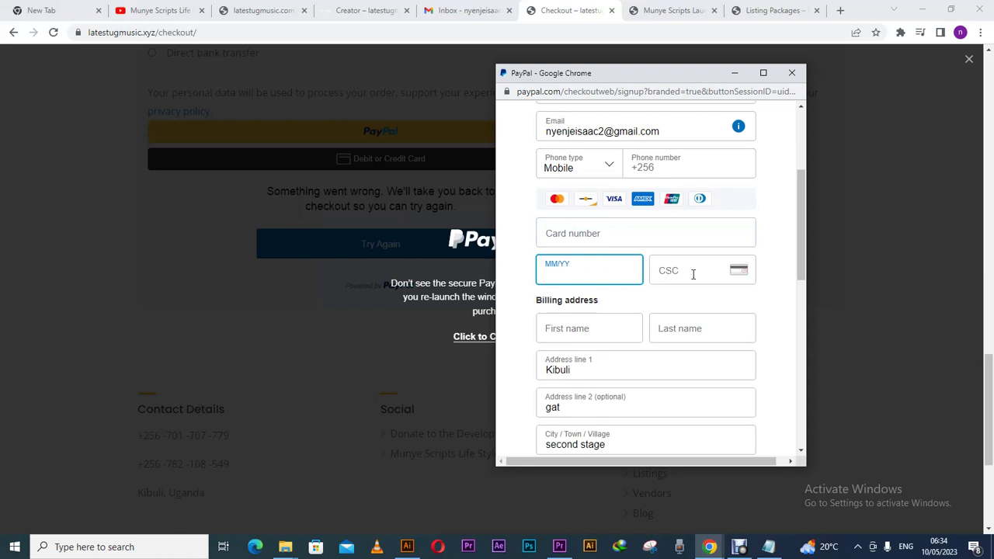
- Scroll through the rest of the PayPal signup form, then close the popup
left_click_drag(800, 272, 794, 343)
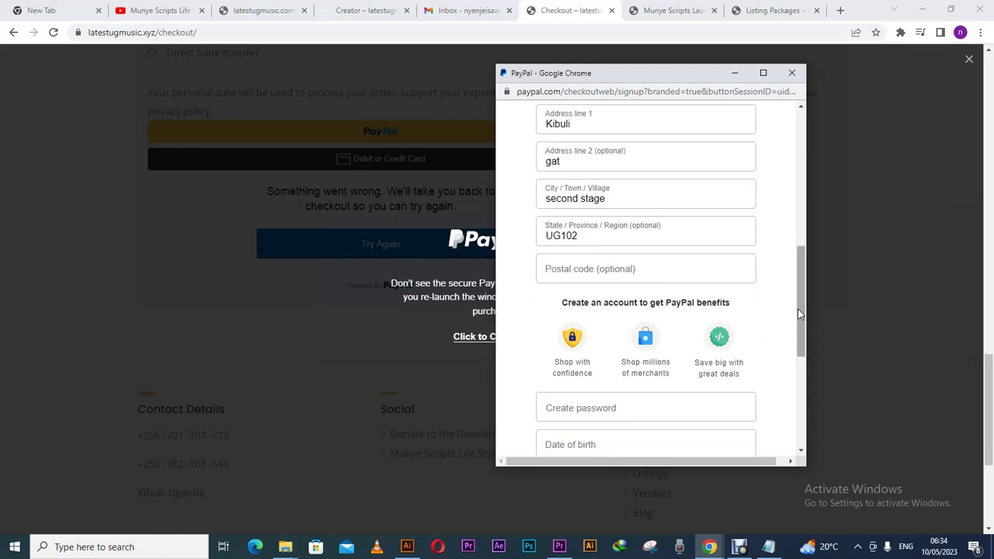
left_click_drag(800, 309, 790, 173)
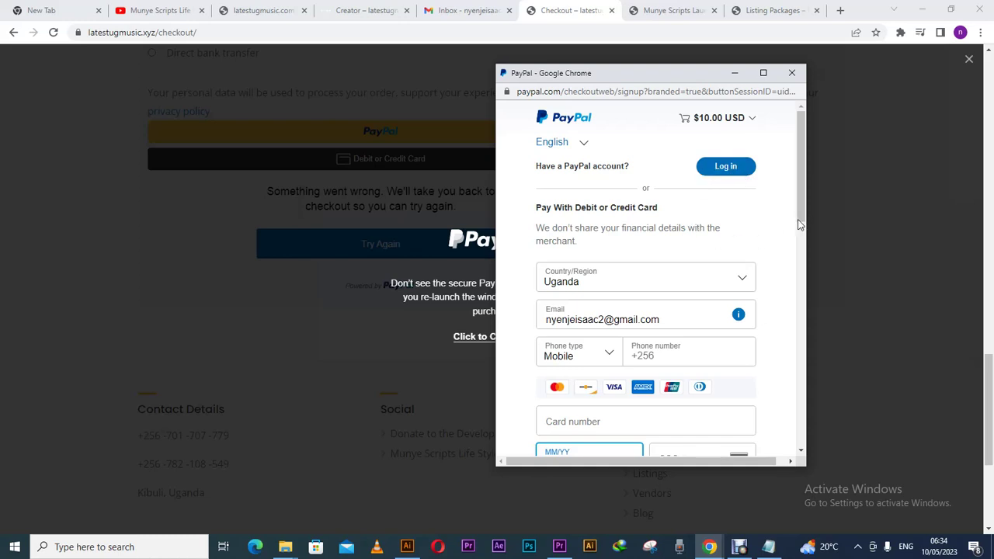
left_click_drag(801, 225, 795, 447)
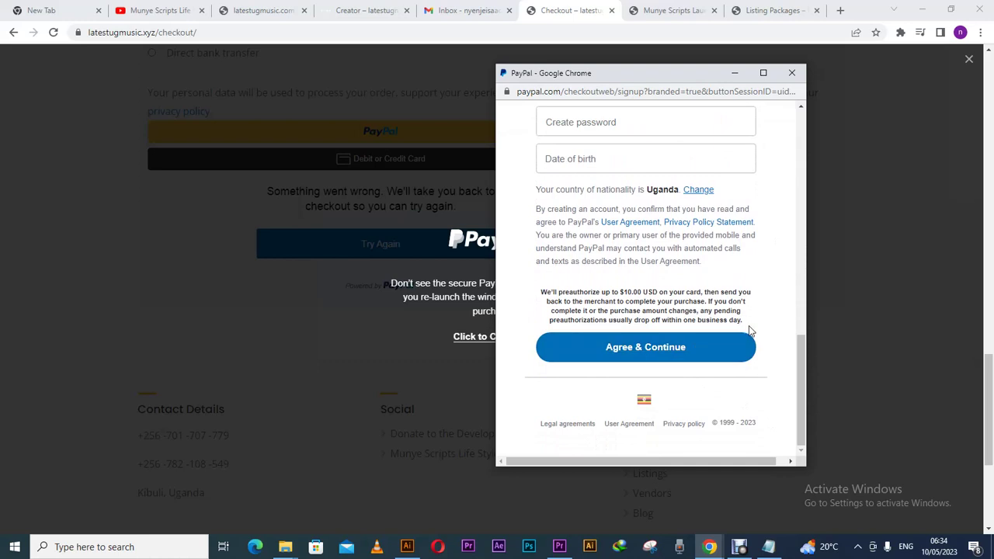
left_click_drag(796, 357, 792, 305)
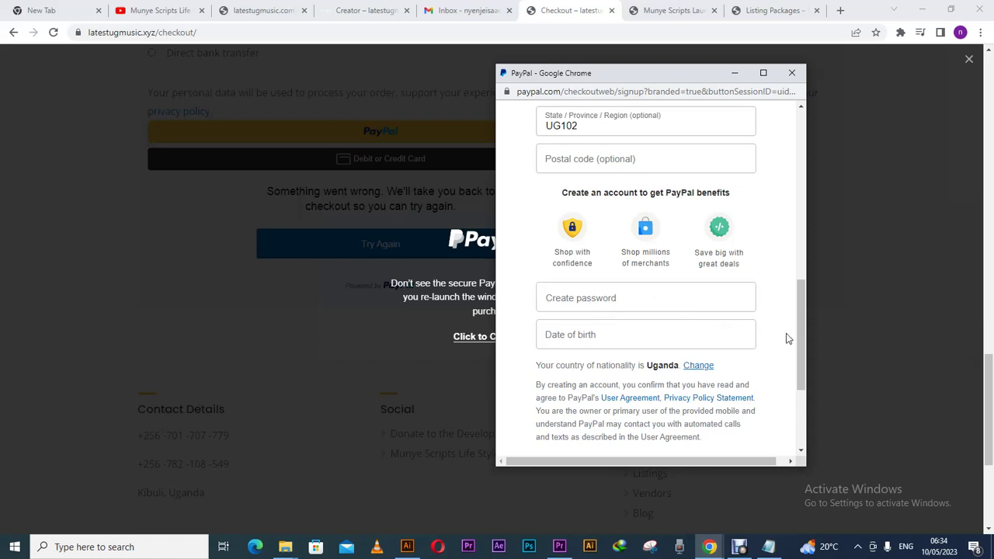
left_click_drag(805, 321, 789, 138)
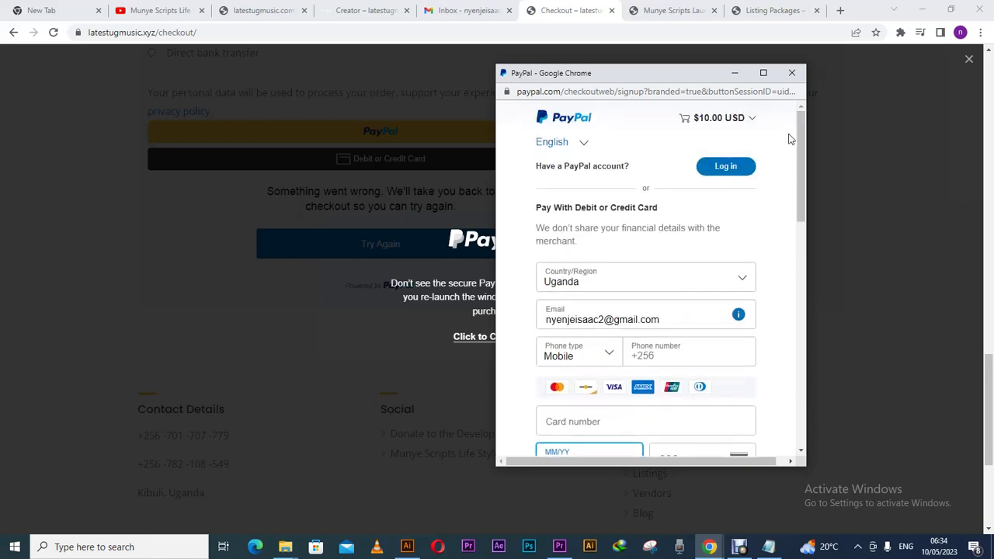
left_click(791, 72)
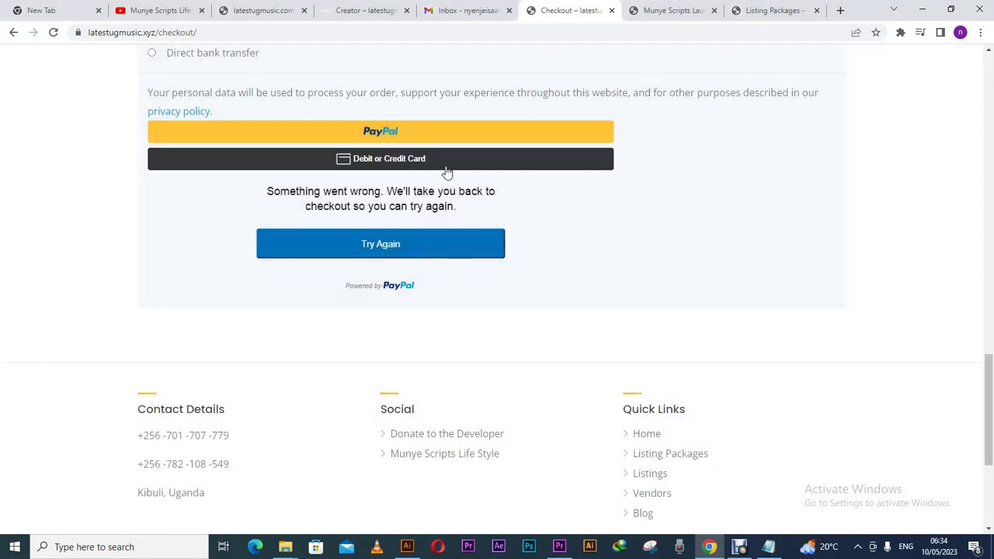
- Choose Direct bank transfer and place the Featured Listings order
left_click_drag(985, 378, 985, 297)
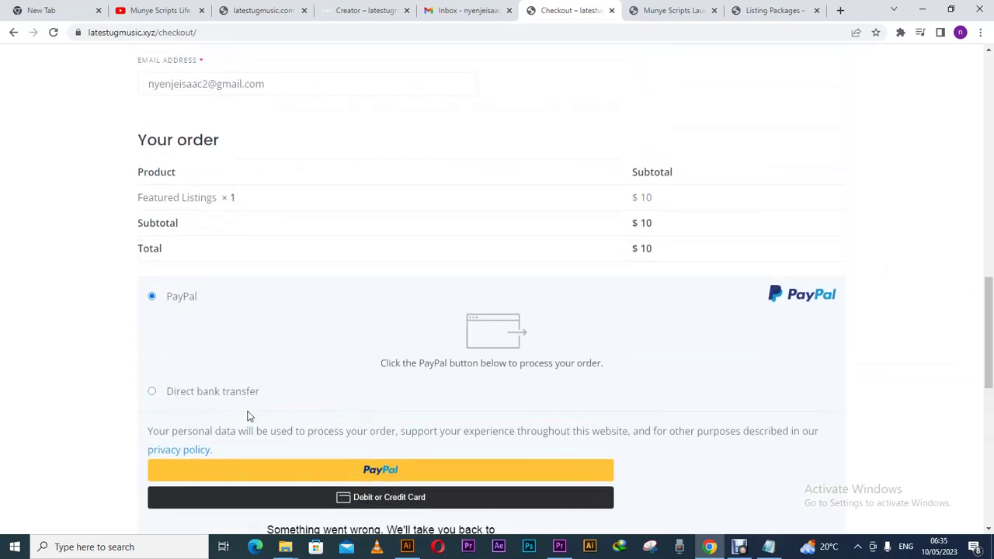
left_click(230, 398)
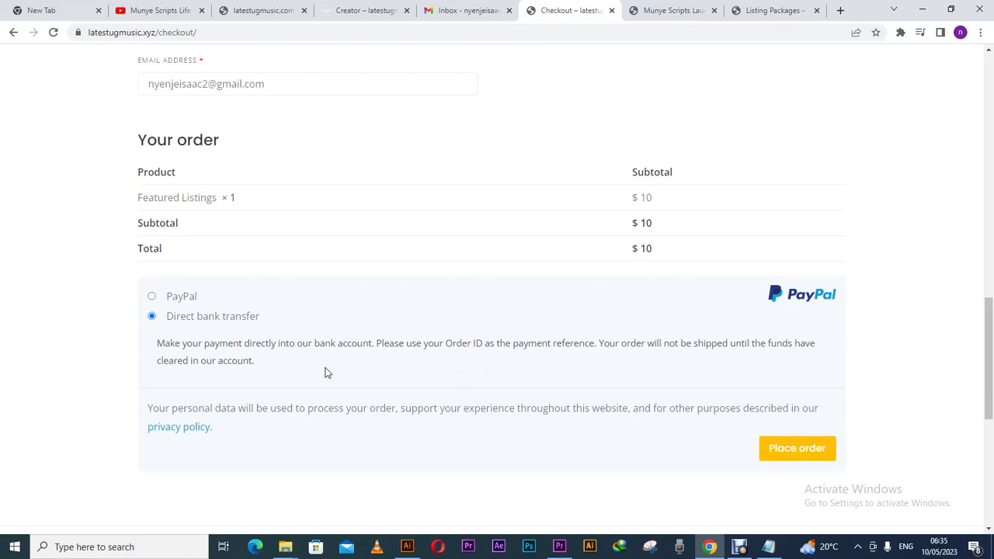
left_click(781, 456)
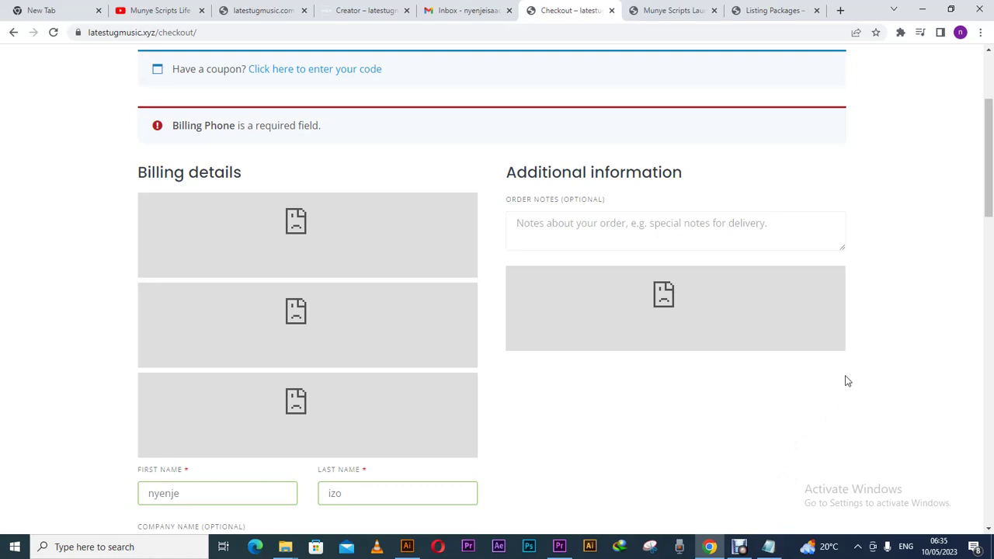
- Scroll the checkout form to find the 'Billing Phone is a required field' error
left_click_drag(989, 208, 990, 439)
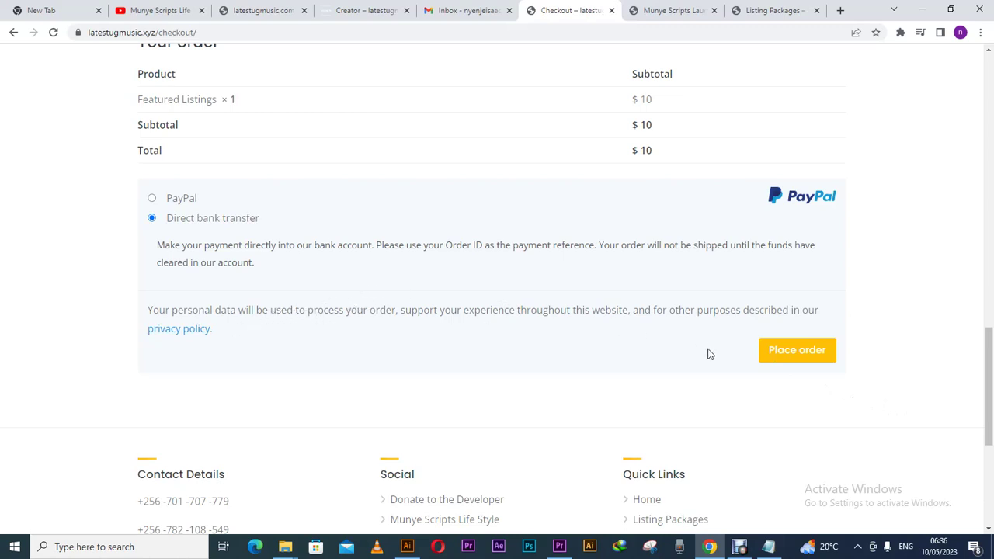
left_click_drag(987, 382, 931, 301)
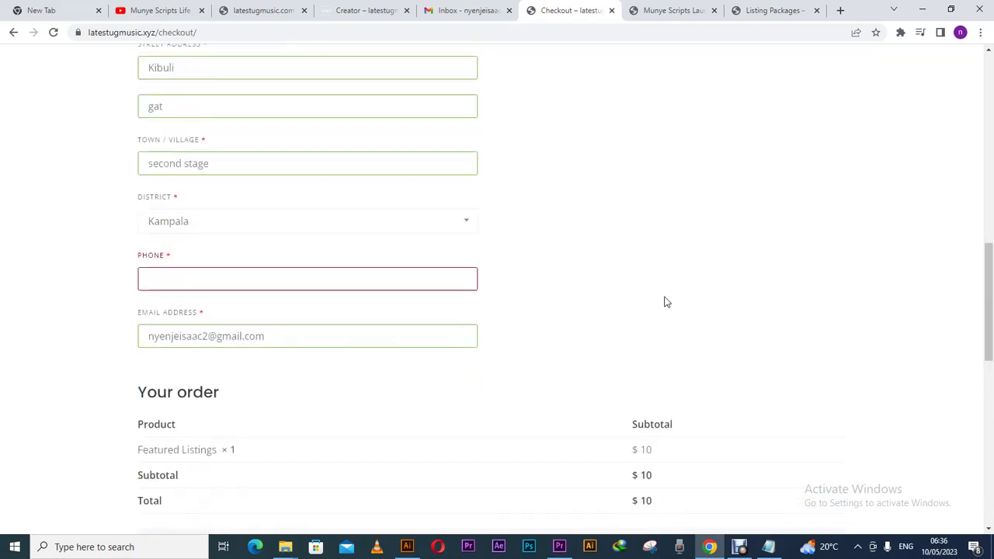
left_click(384, 277)
scroll(282, 313, "up", 3)
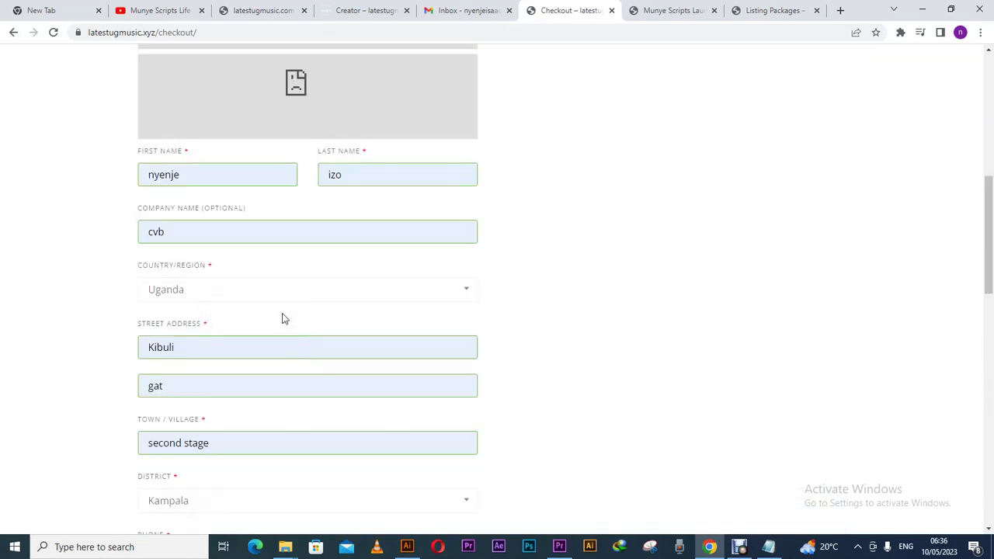
left_click_drag(987, 304, 966, 195)
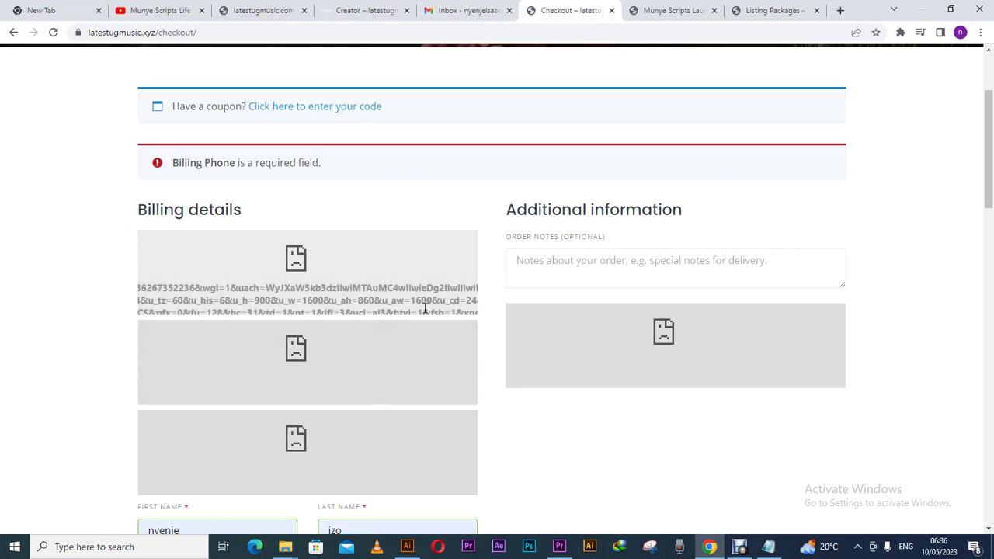
left_click_drag(991, 173, 990, 444)
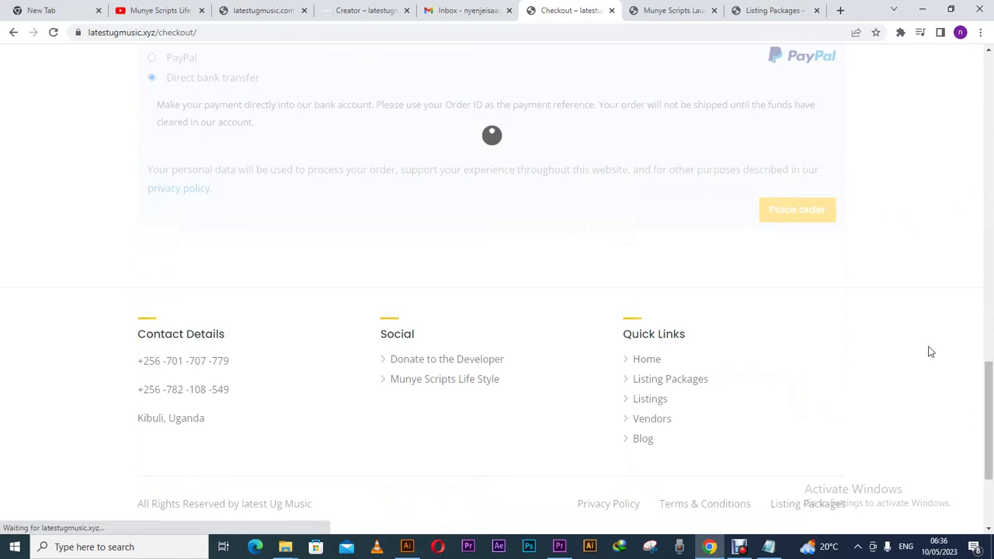
left_click_drag(989, 371, 973, 345)
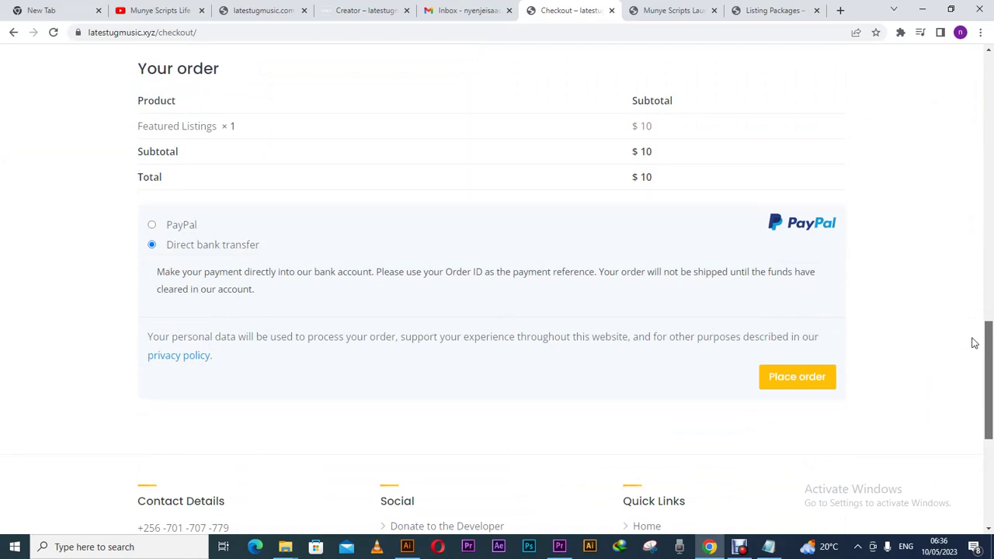
left_click_drag(974, 340, 991, 311)
scroll(592, 140, "up", 13)
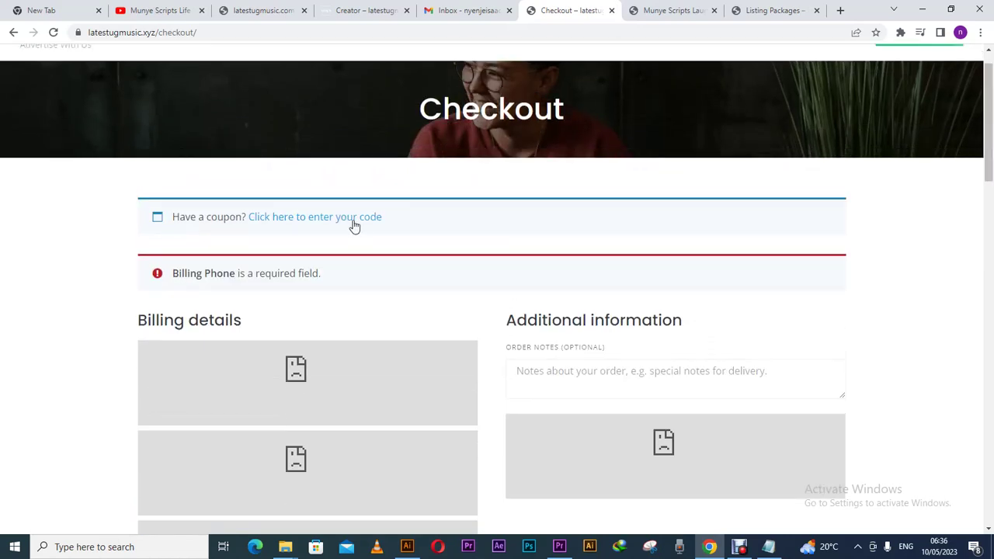
- Open the coupon code form, then try the Munye Scripts launch post from the footer Blog link
left_click(351, 222)
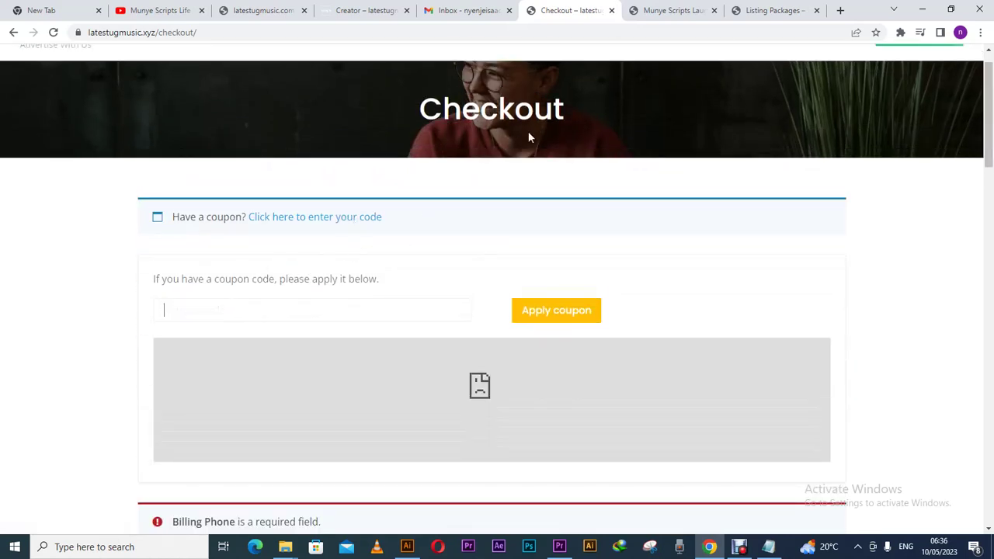
left_click(765, 11)
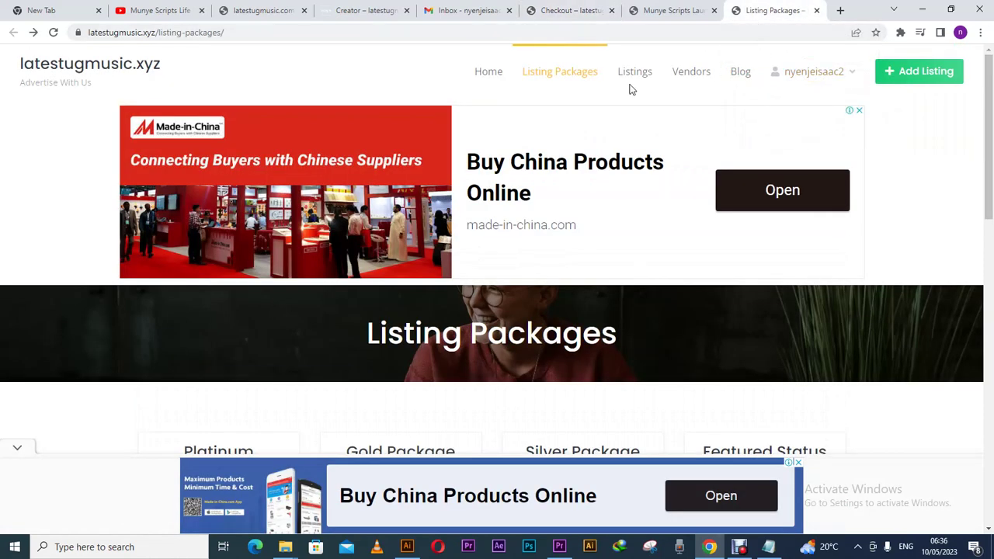
left_click_drag(989, 126, 977, 432)
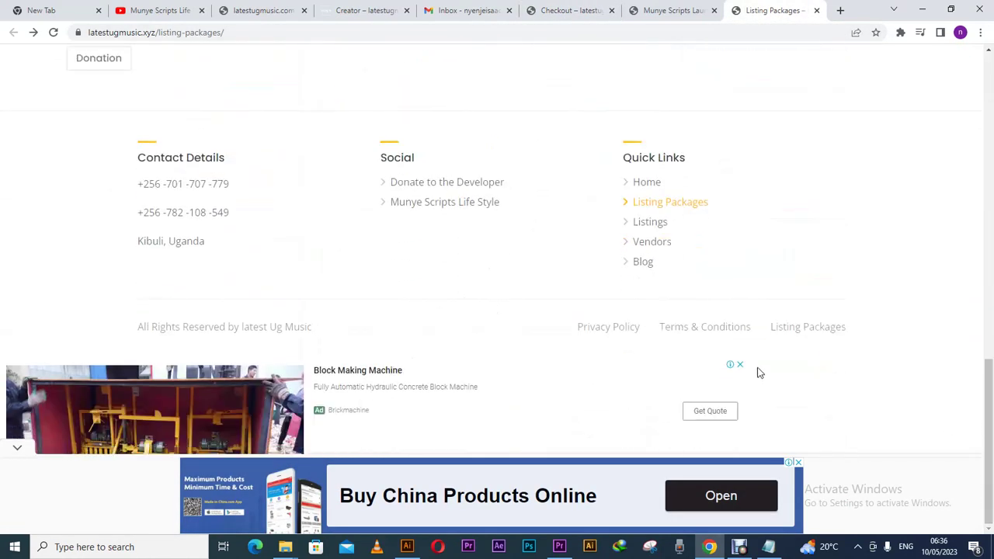
left_click(649, 270)
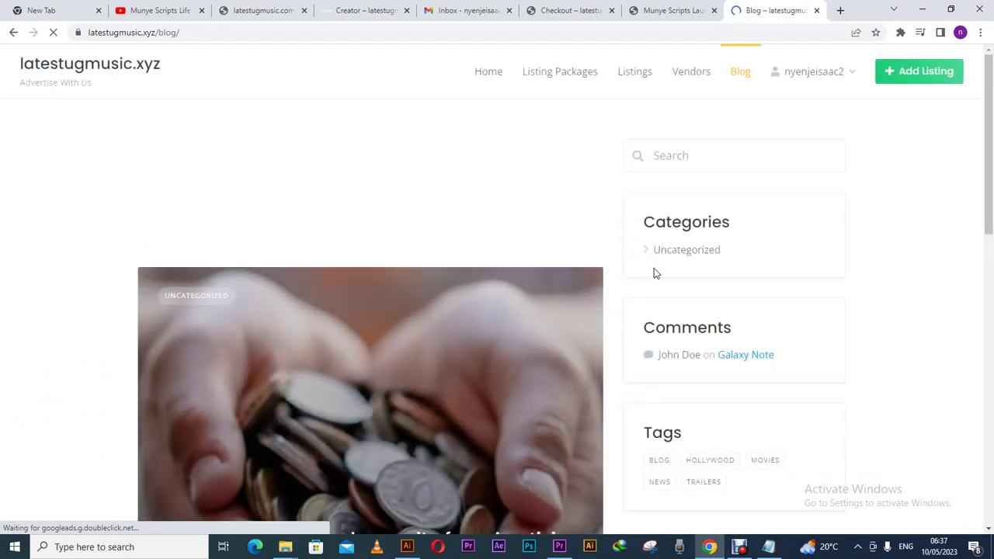
mouse_move(989, 227)
left_mouse_down()
mouse_move(989, 341)
mouse_move(990, 230)
left_mouse_up()
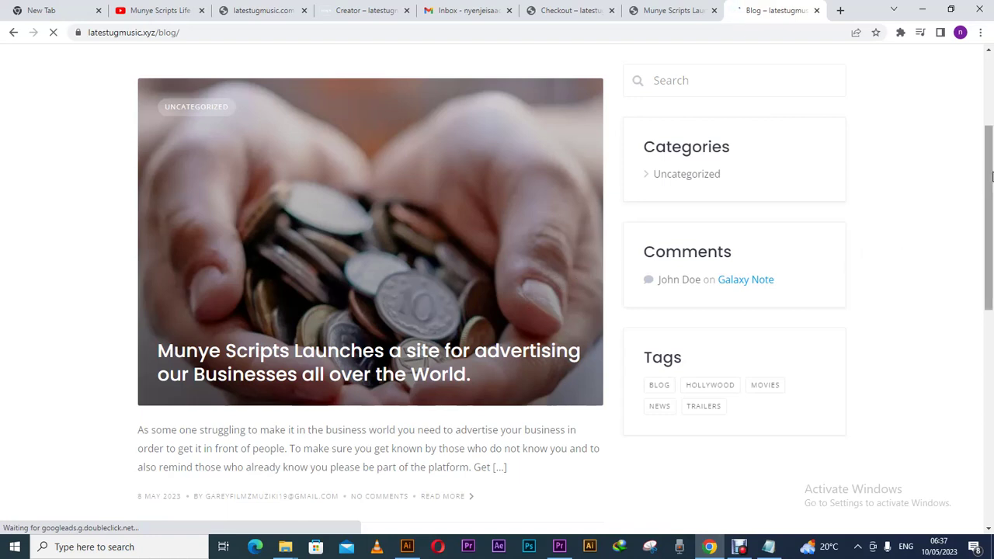
left_click_drag(992, 176, 990, 107)
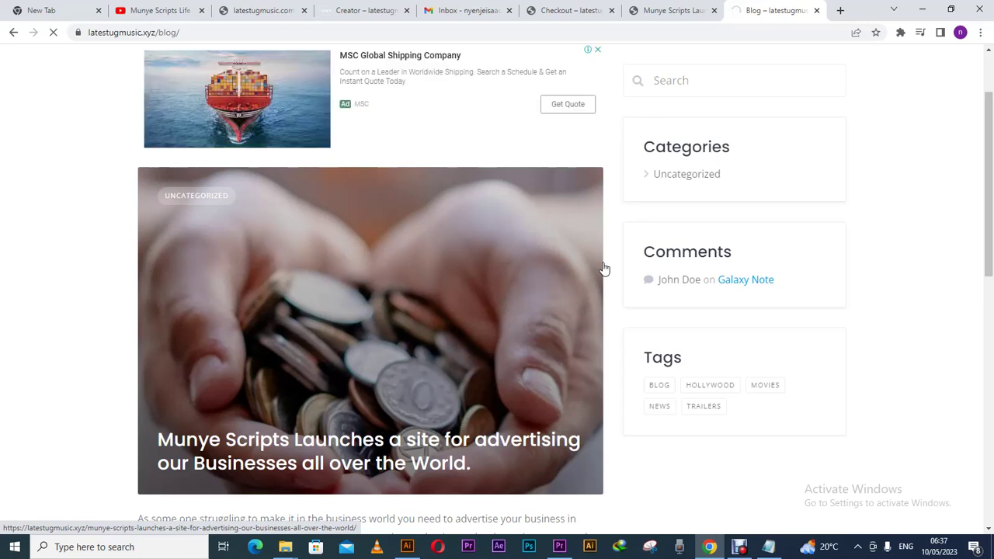
left_click_drag(990, 125, 990, 155)
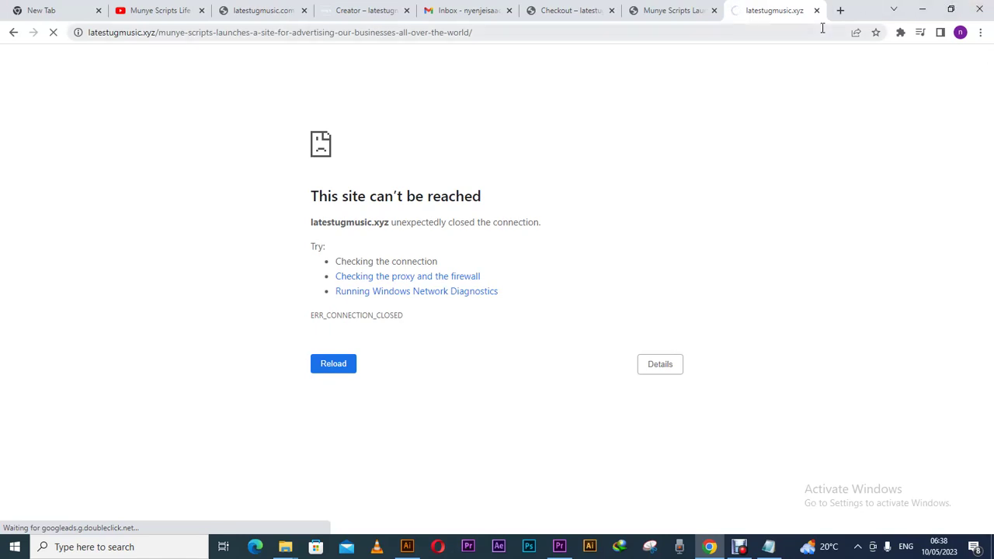
- Load Listing Packages from checkout and scroll to the $10 Featured Status package
left_click(565, 15)
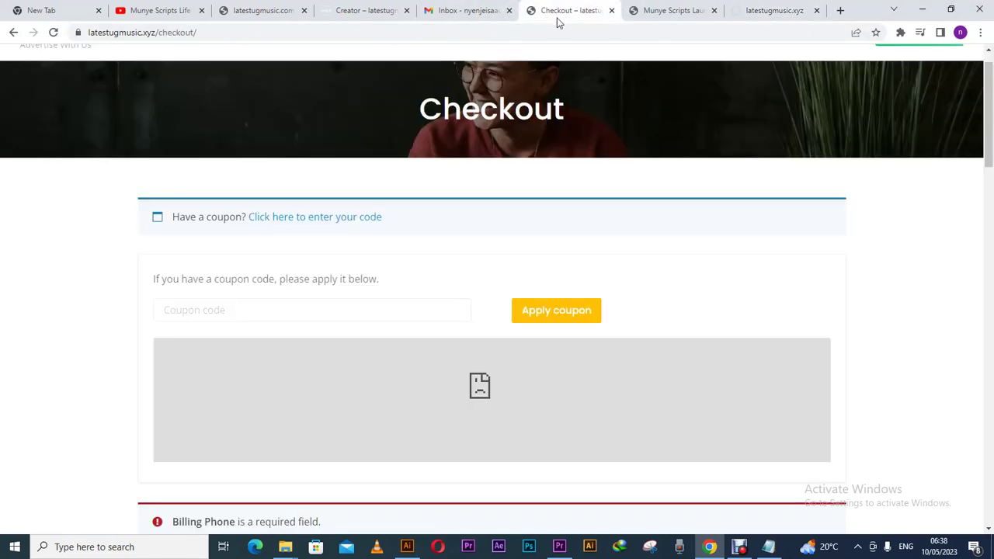
mouse_move(988, 159)
left_mouse_down()
mouse_move(987, 190)
mouse_move(988, 156)
left_mouse_up()
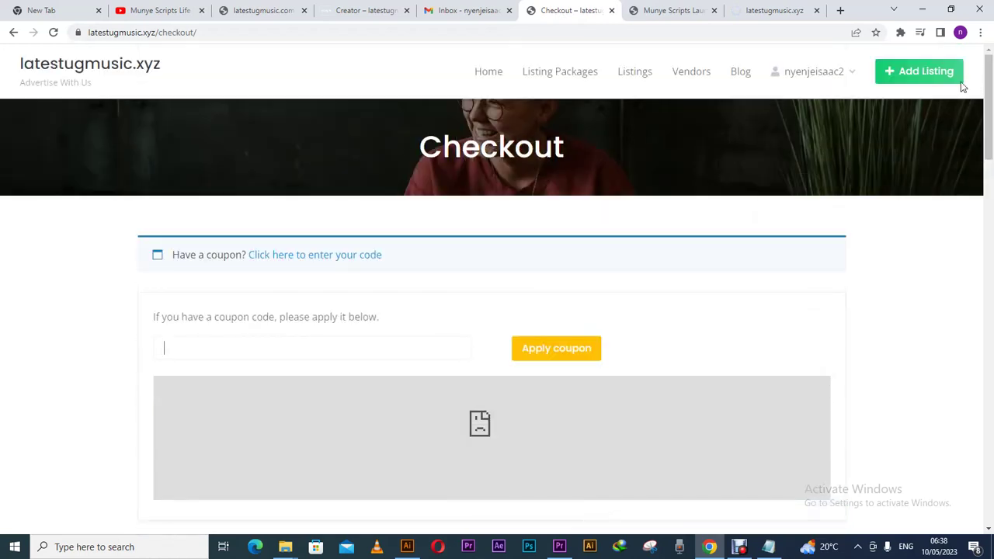
left_click(581, 81)
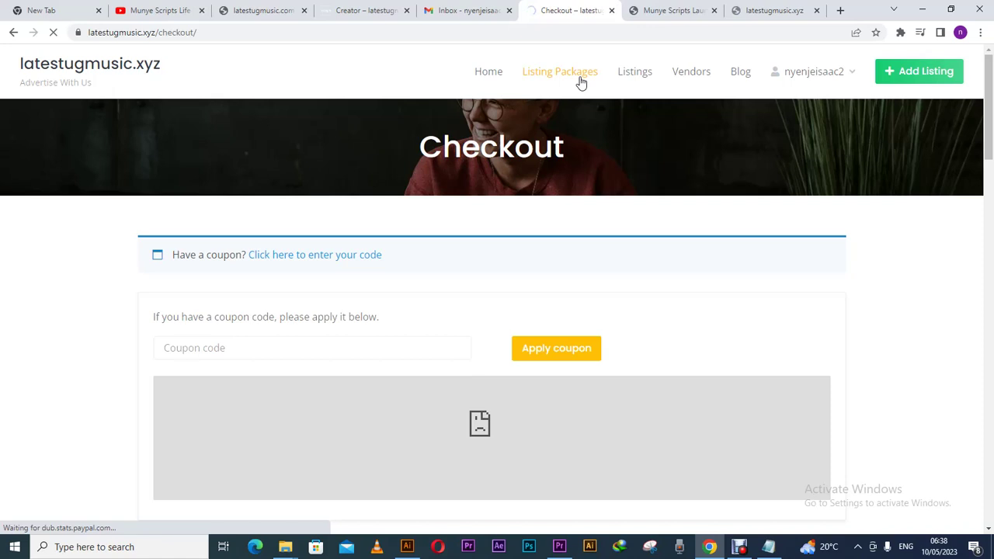
left_click(581, 82)
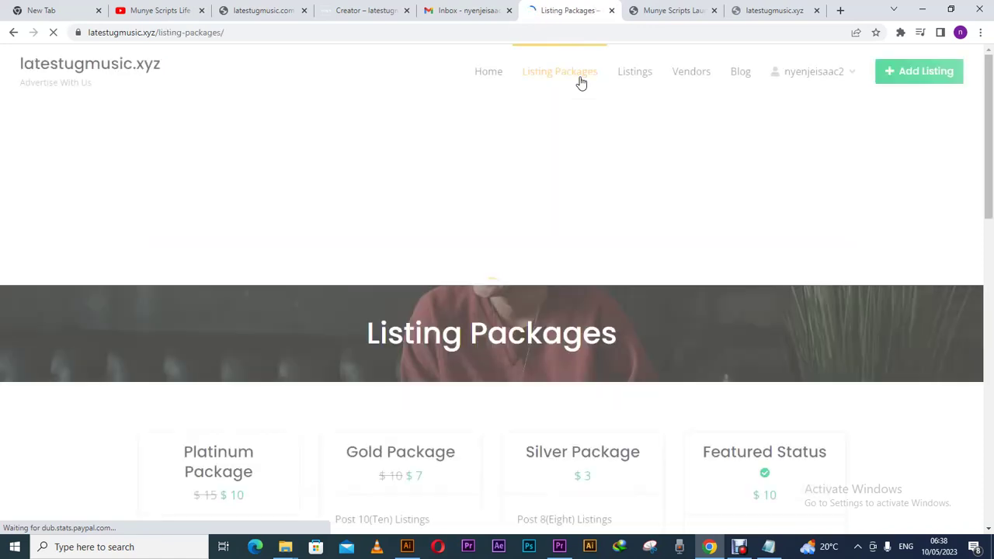
left_click_drag(989, 124, 991, 229)
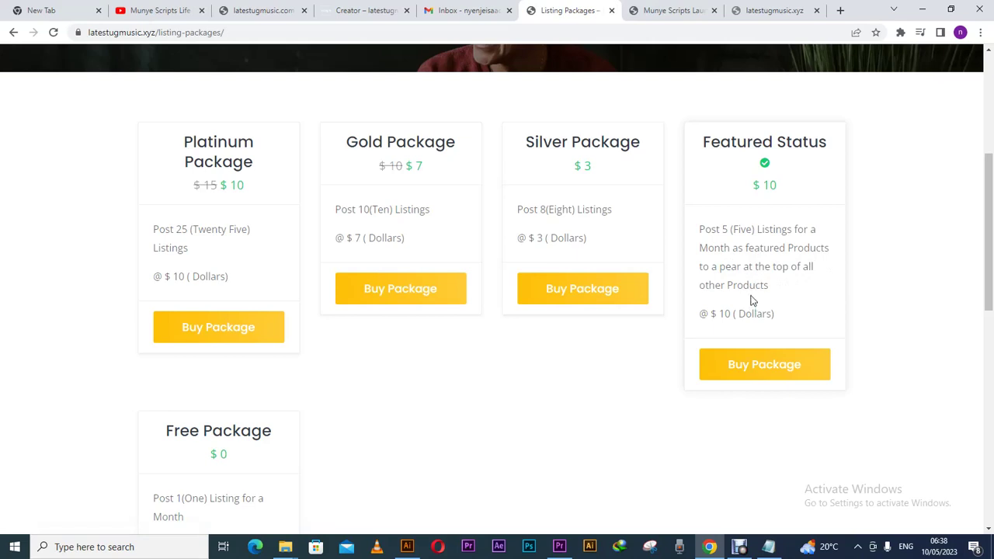
- Choose the Featured Status package and look over the signup, Gmail and blog post tabs
left_click(770, 375)
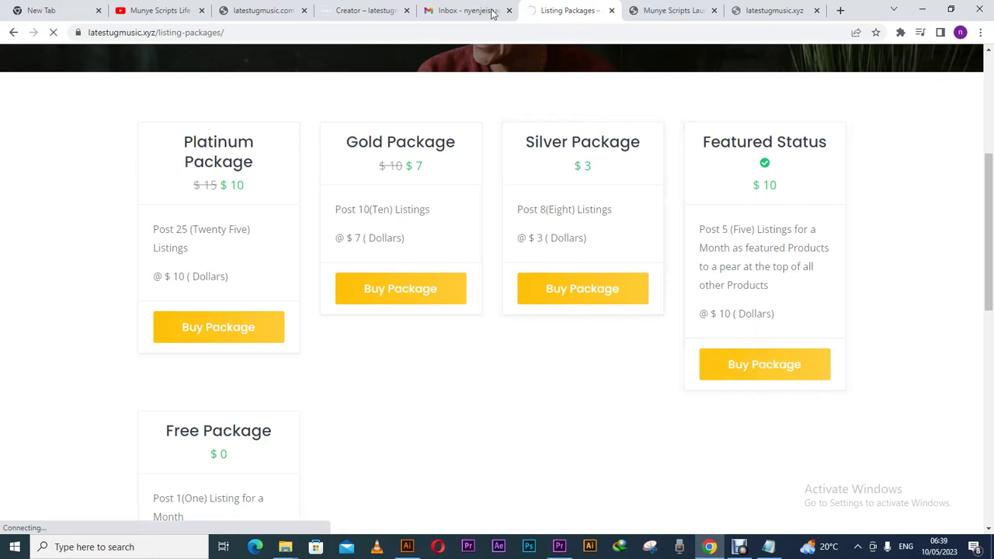
left_click(389, 11)
left_click(461, 12)
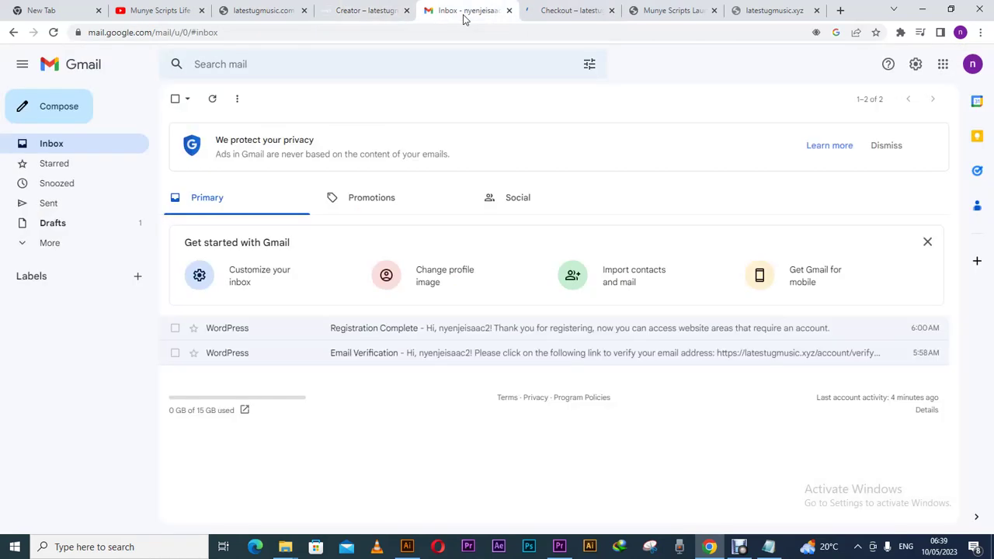
left_click(570, 13)
left_click(657, 11)
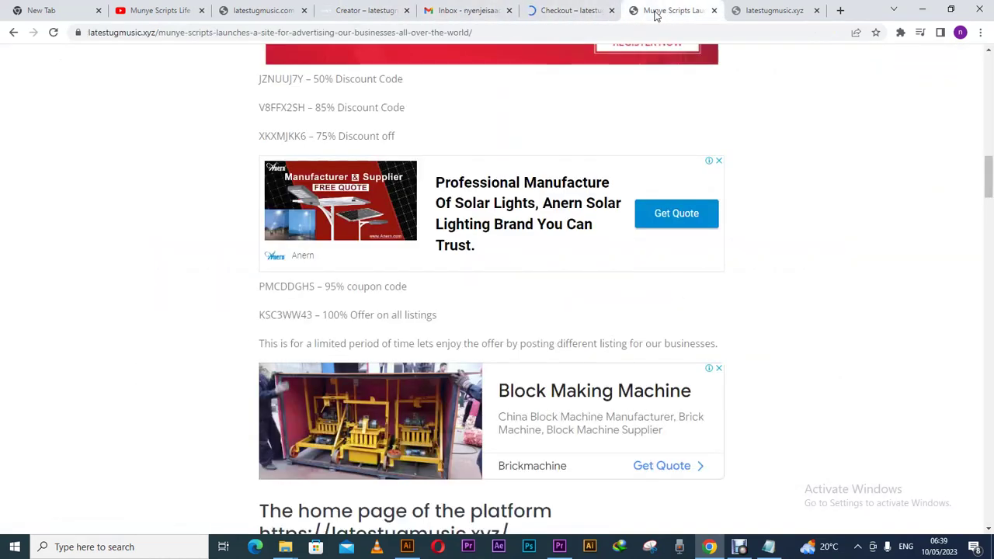
left_click(564, 14)
left_click(770, 12)
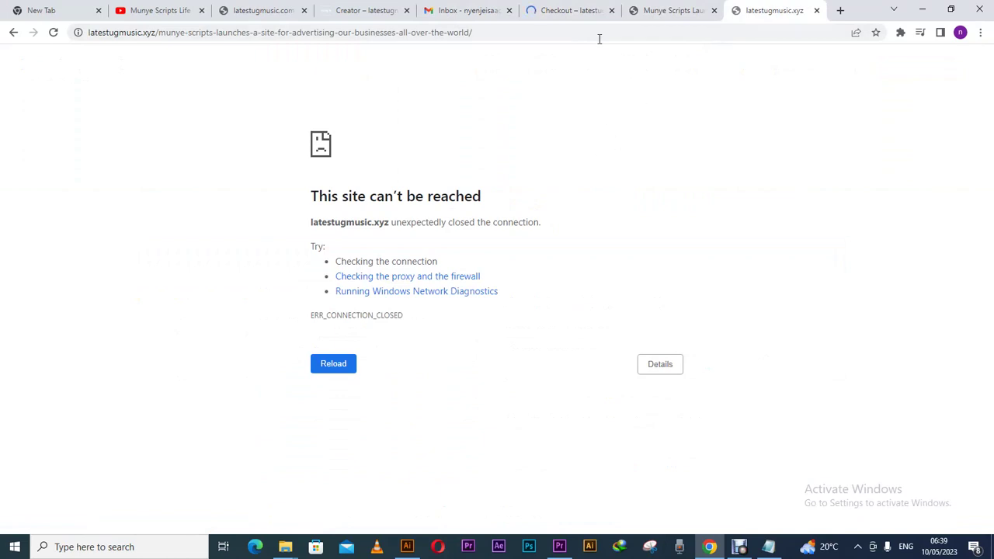
- Reveal the checkout coupon field and reload the unreachable Munye Scripts blog post
left_click(575, 14)
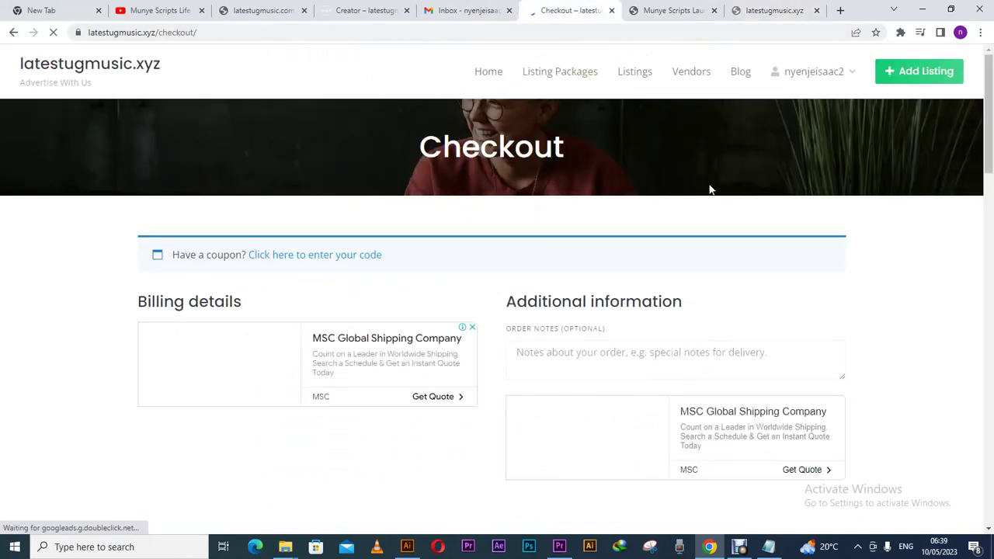
mouse_move(990, 169)
left_mouse_down()
mouse_move(990, 264)
mouse_move(989, 177)
left_mouse_up()
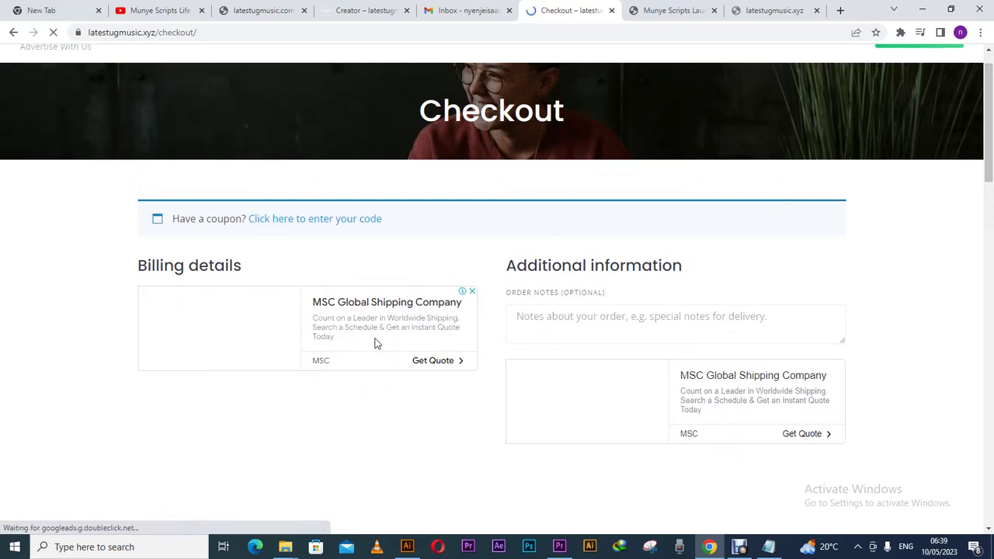
left_click(303, 221)
left_click(265, 309)
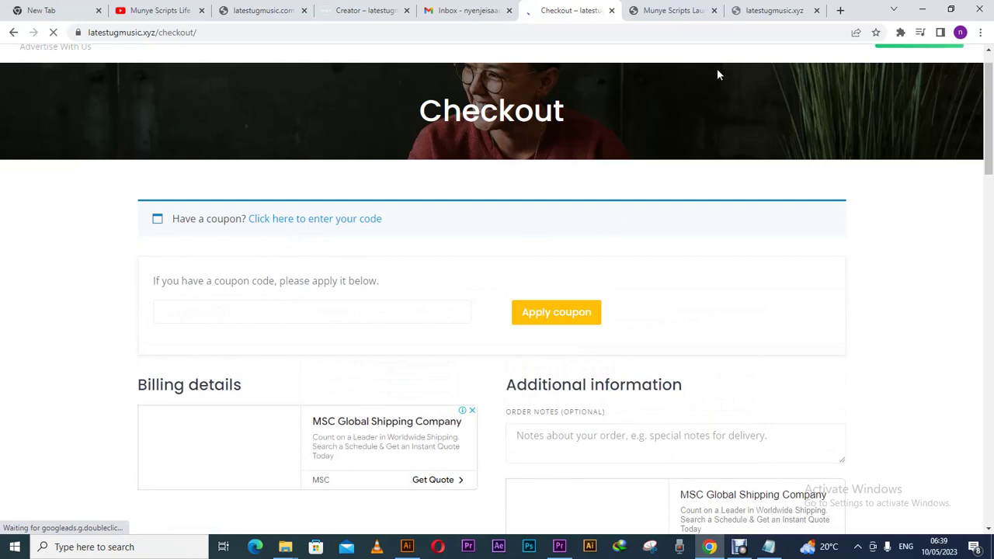
left_click(771, 12)
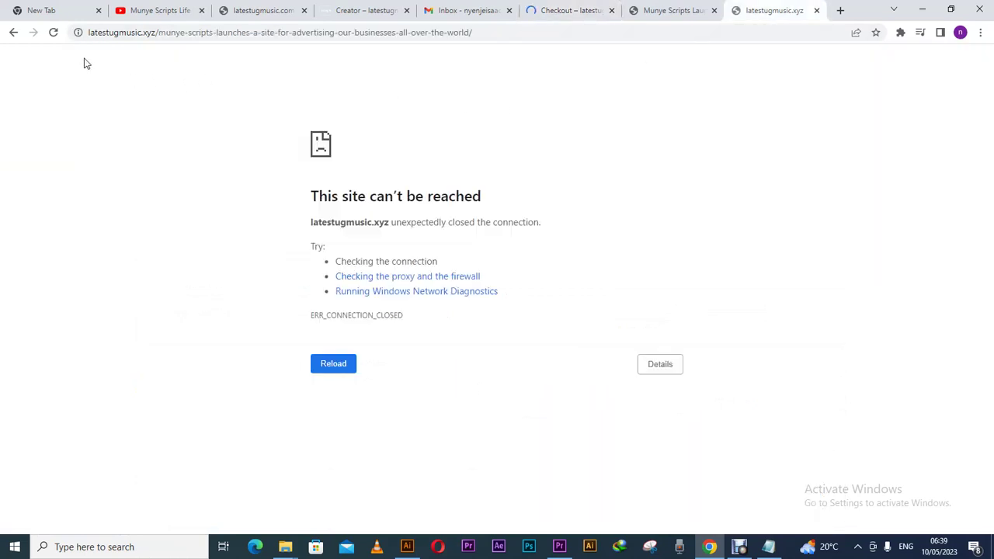
left_click(53, 34)
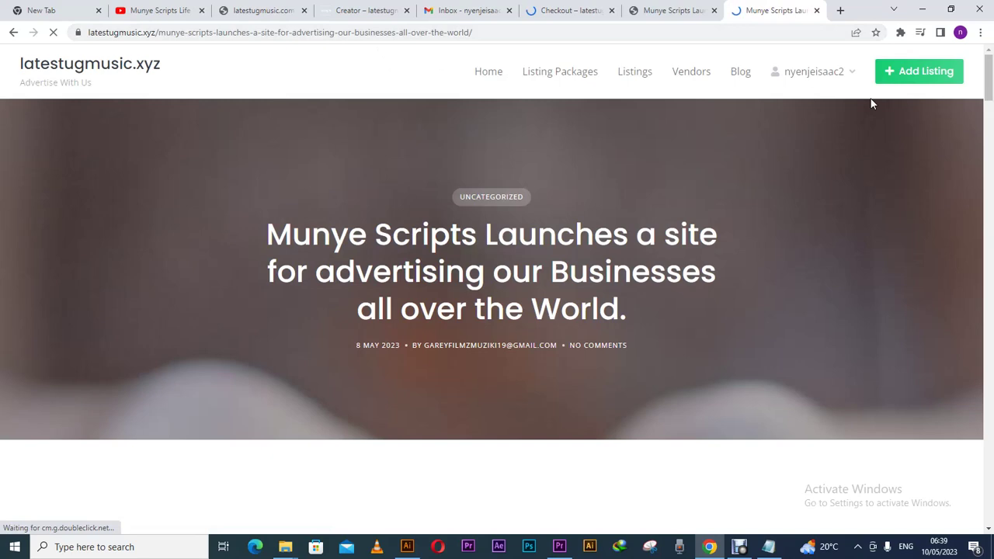
- Copy the 50% discount code JZNUUJ7Y from the blog article
left_click_drag(989, 95, 989, 198)
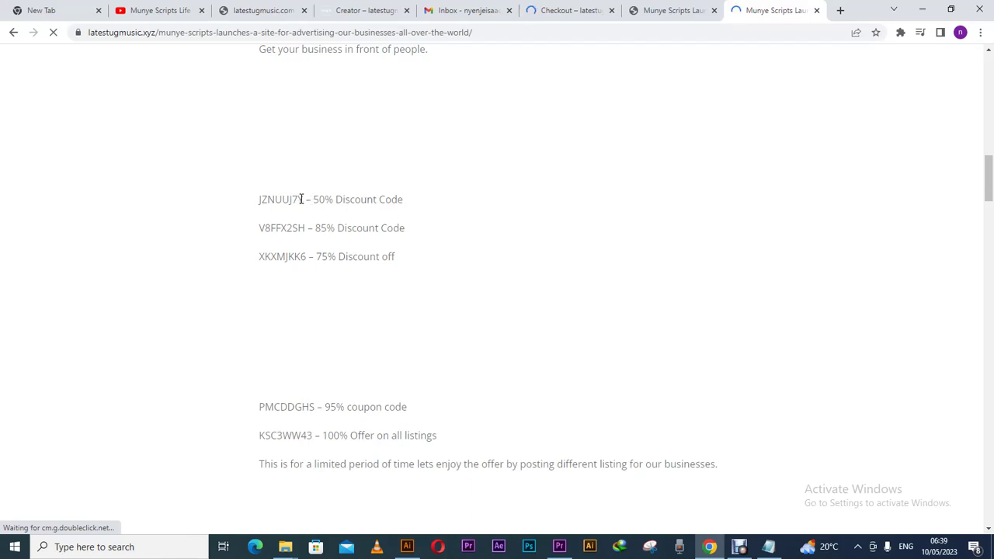
left_click_drag(302, 200, 259, 205)
right_click(280, 199)
left_click(303, 209)
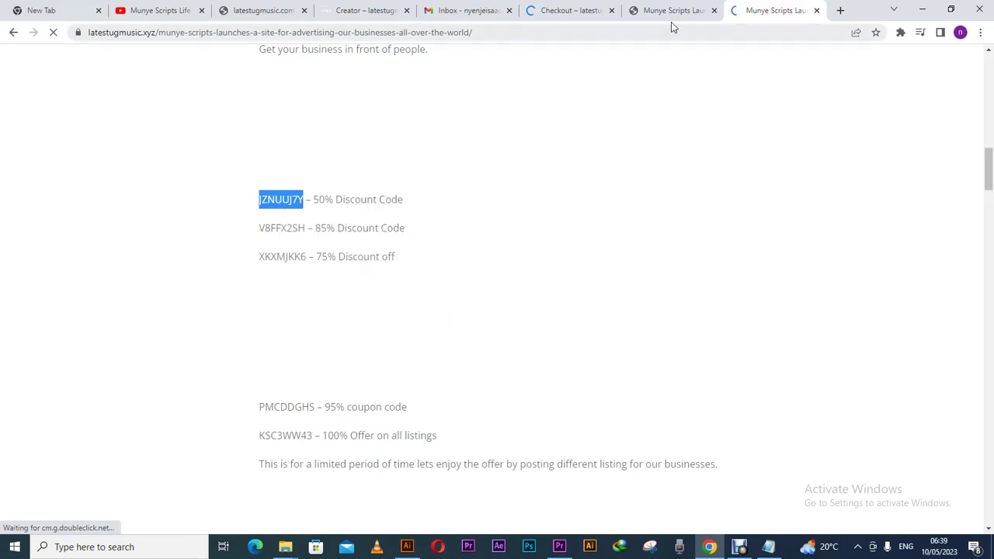
- Close the duplicate Munye Scripts article tab and go back to Checkout
left_click(675, 17)
left_click(584, 18)
left_click(648, 17)
left_click(712, 12)
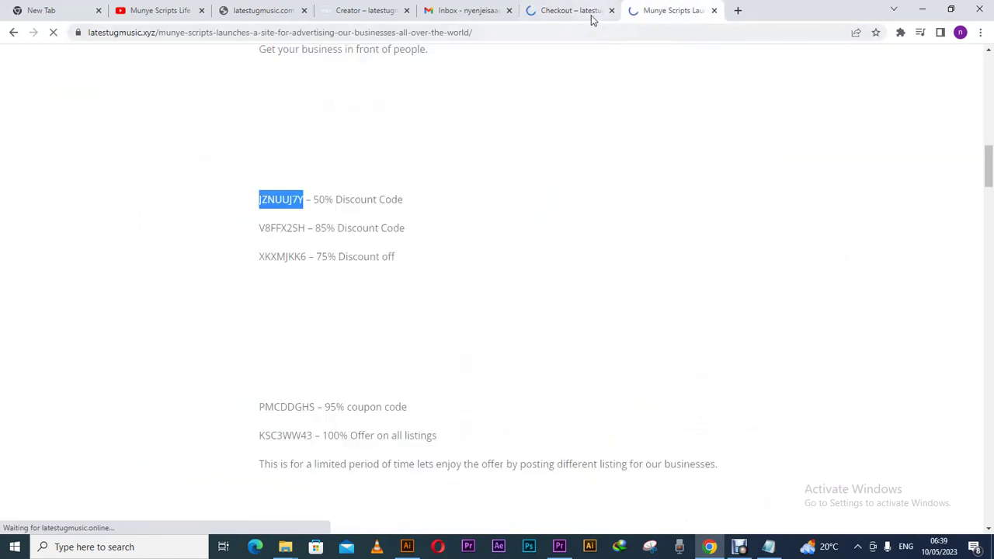
left_click(584, 14)
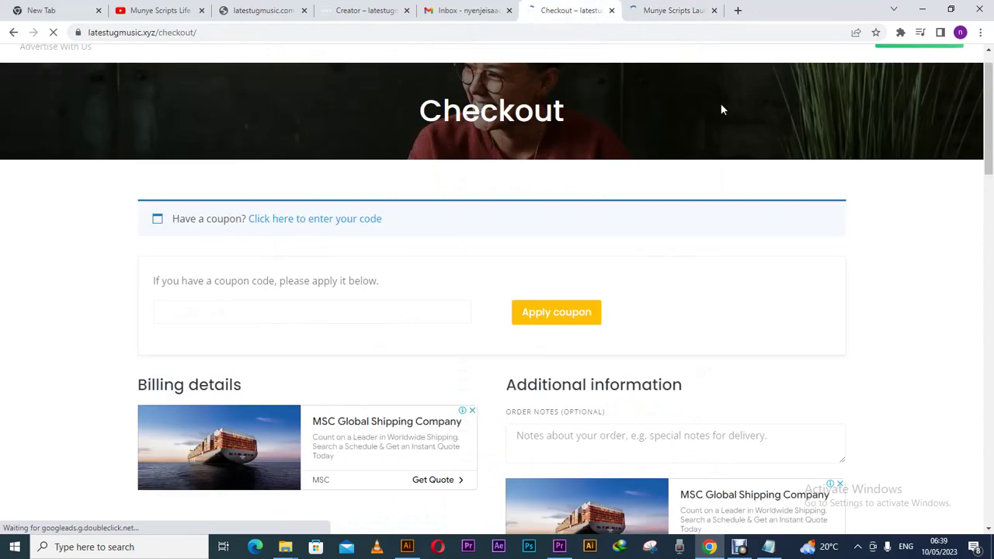
- Paste JZNUUJ7Y into the coupon field and apply it; total stays $10 with 'Coupon code already applied!'
mouse_move(984, 152)
left_mouse_down()
mouse_move(990, 182)
mouse_move(989, 159)
left_mouse_up()
right_click(404, 242)
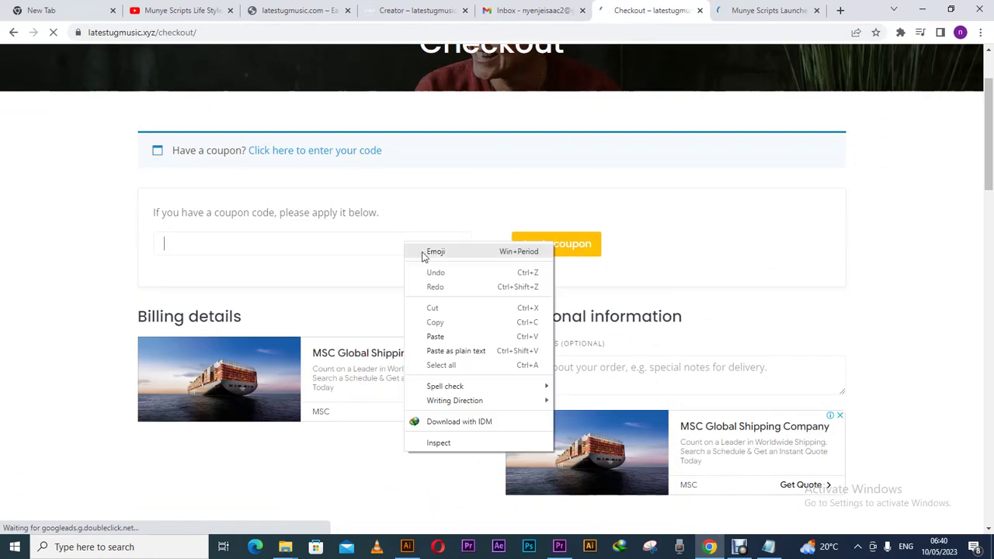
left_click(437, 336)
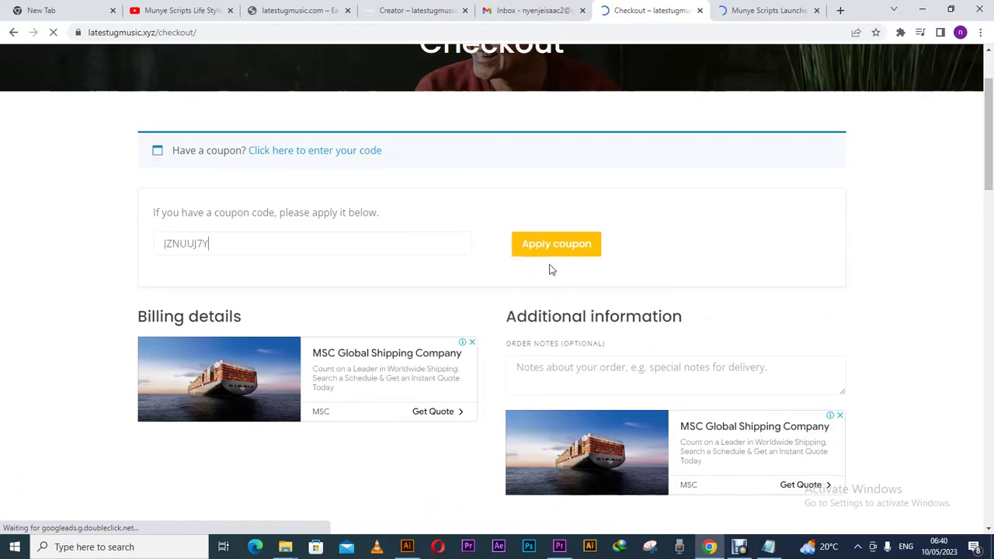
left_click(553, 250)
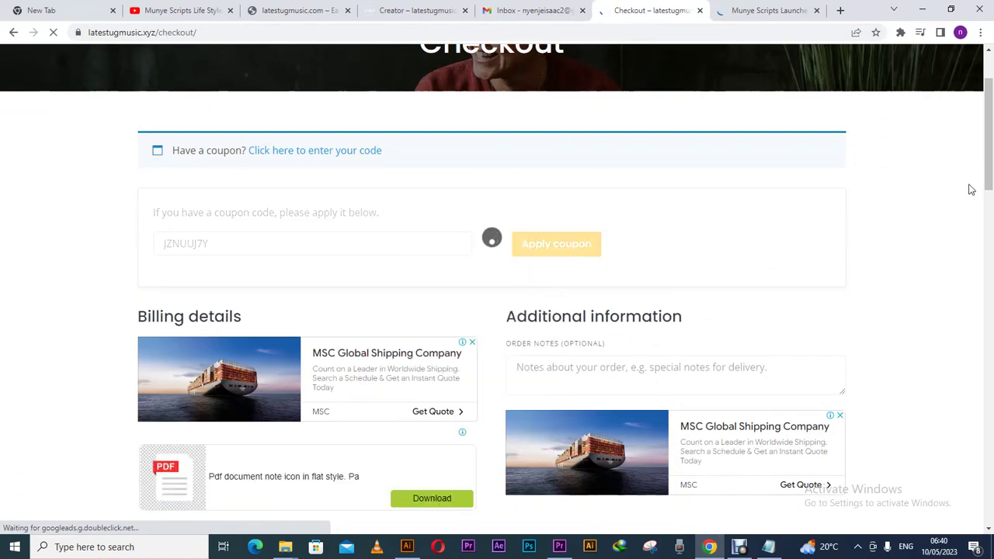
left_click_drag(989, 164, 987, 377)
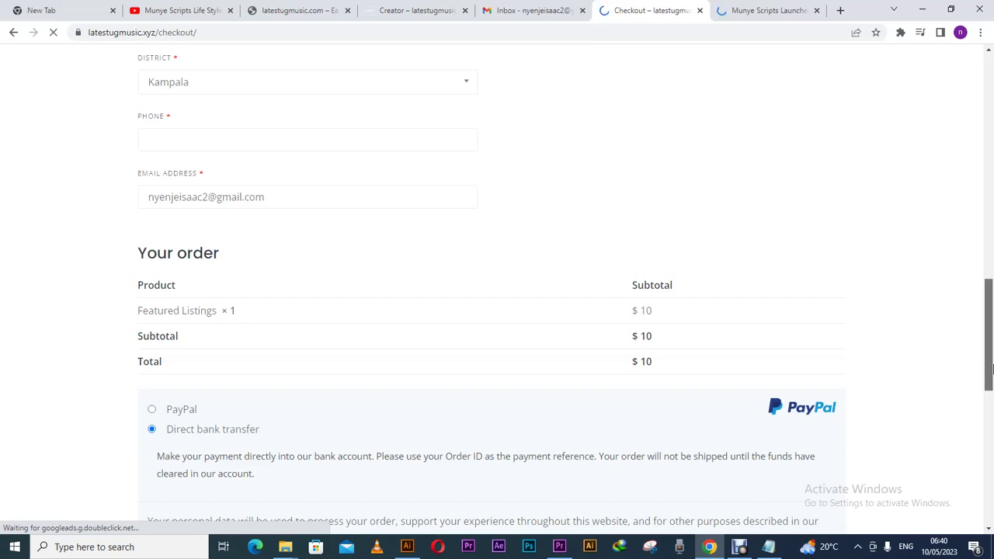
scroll(992, 419, "down", 1)
left_click_drag(992, 419, 975, 195)
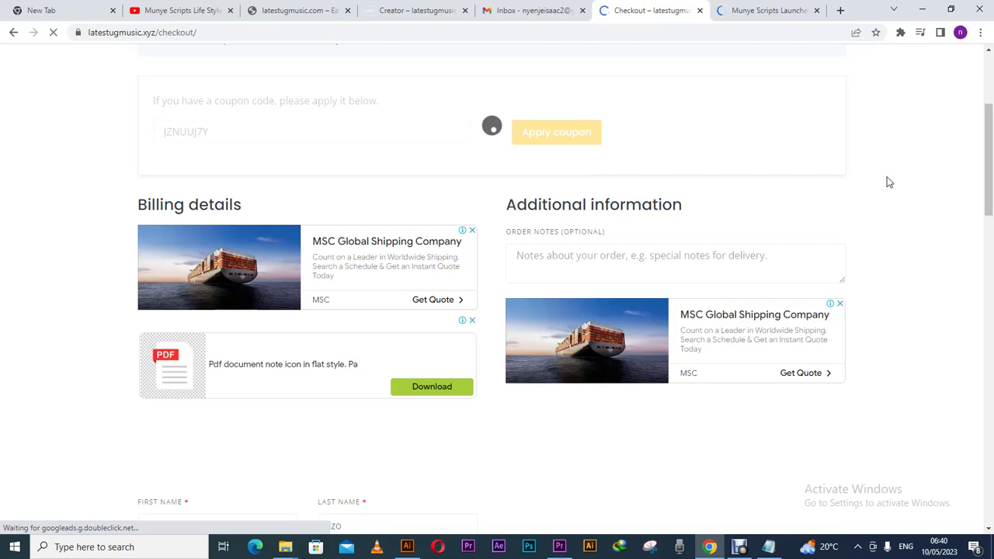
left_click_drag(991, 136, 986, 186)
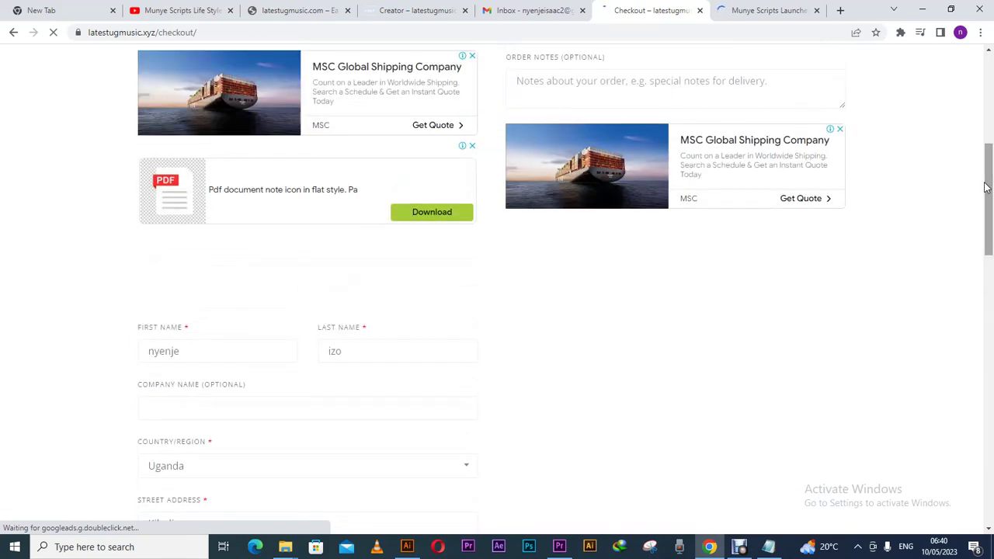
left_click_drag(986, 186, 990, 118)
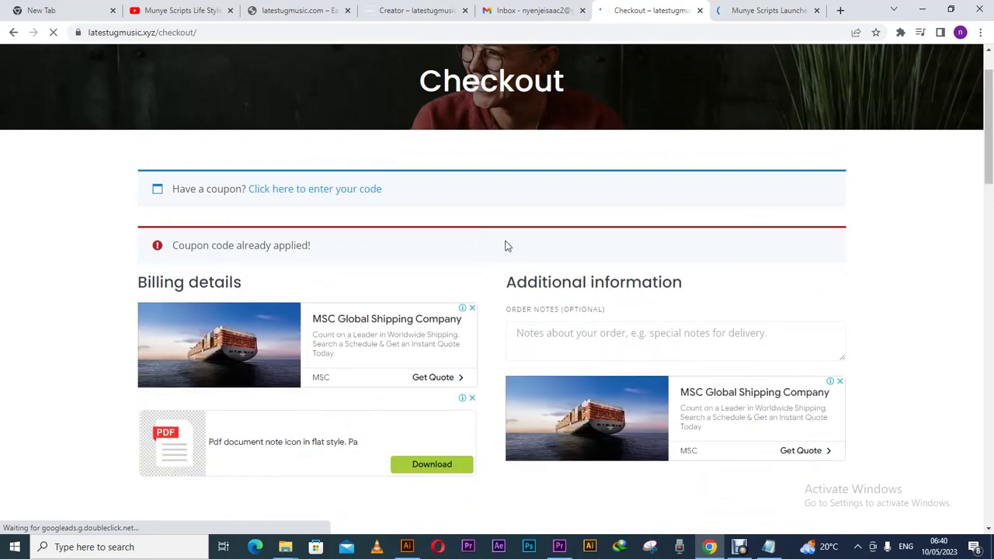
- Select PayPal as the checkout payment method
left_click_drag(989, 165, 990, 399)
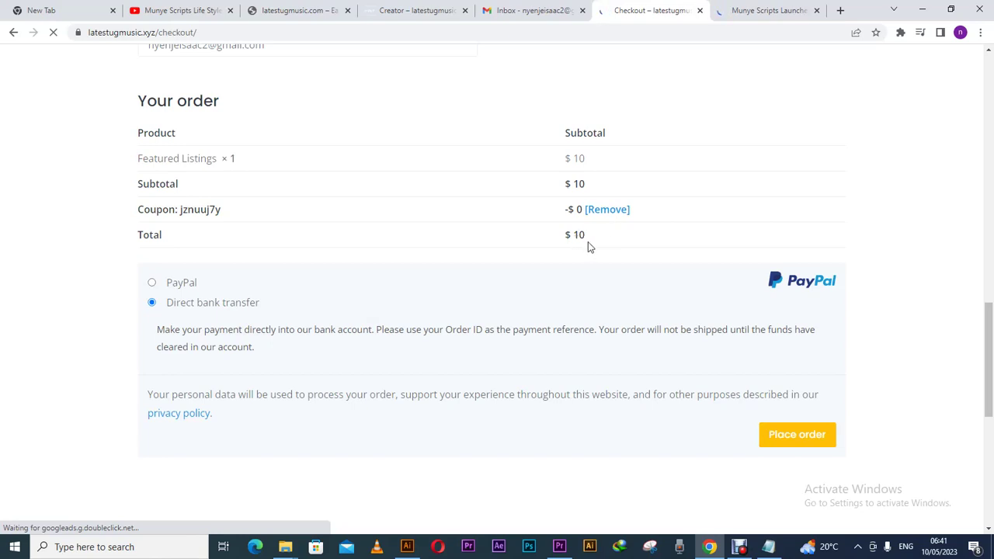
left_click(192, 288)
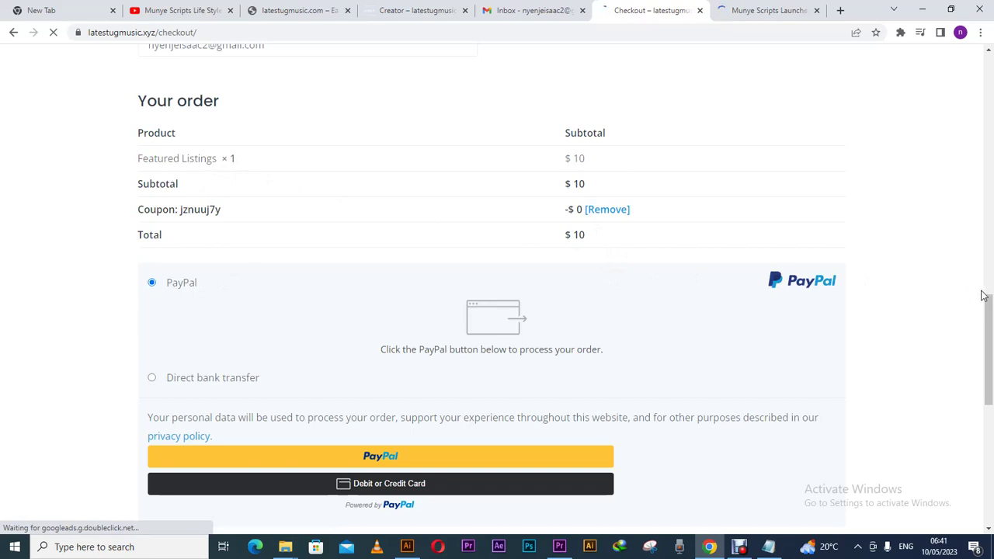
left_click_drag(990, 311, 990, 87)
left_click(783, 15)
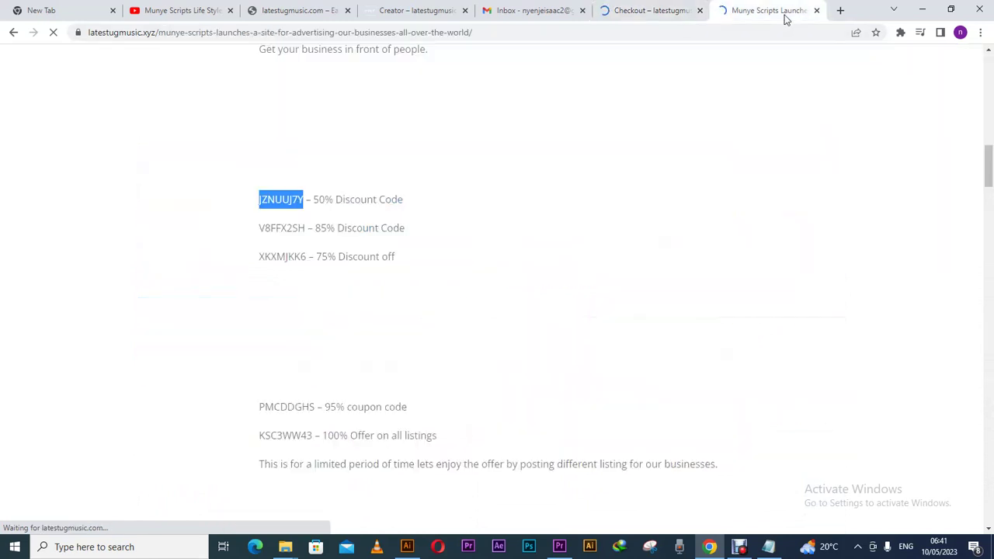
left_click(307, 260)
left_click_drag(307, 260, 256, 262)
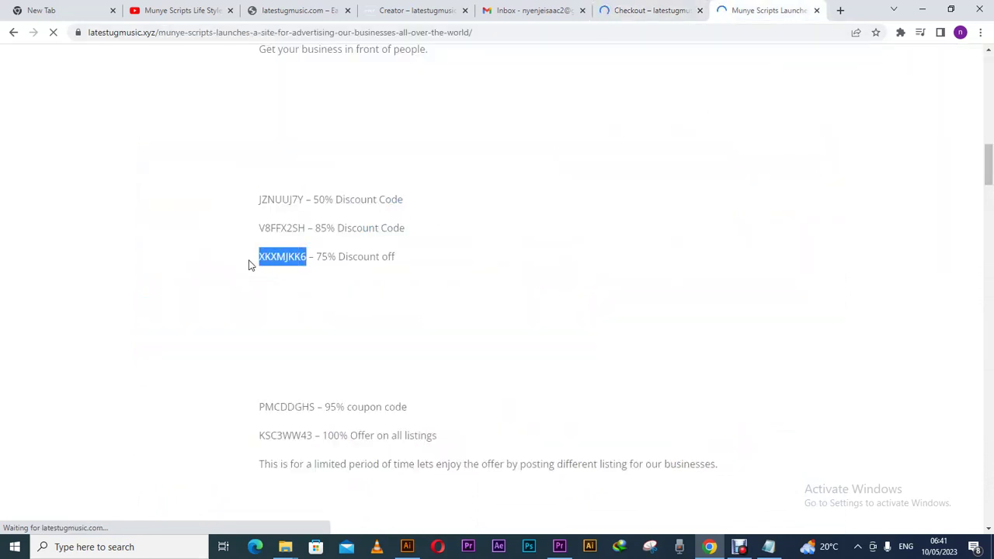
right_click(279, 259)
left_click(303, 267)
- Replace JZNUUJ7Y with XKXMJKK6 in the coupon field and apply it, bringing the total to $0
left_click(634, 17)
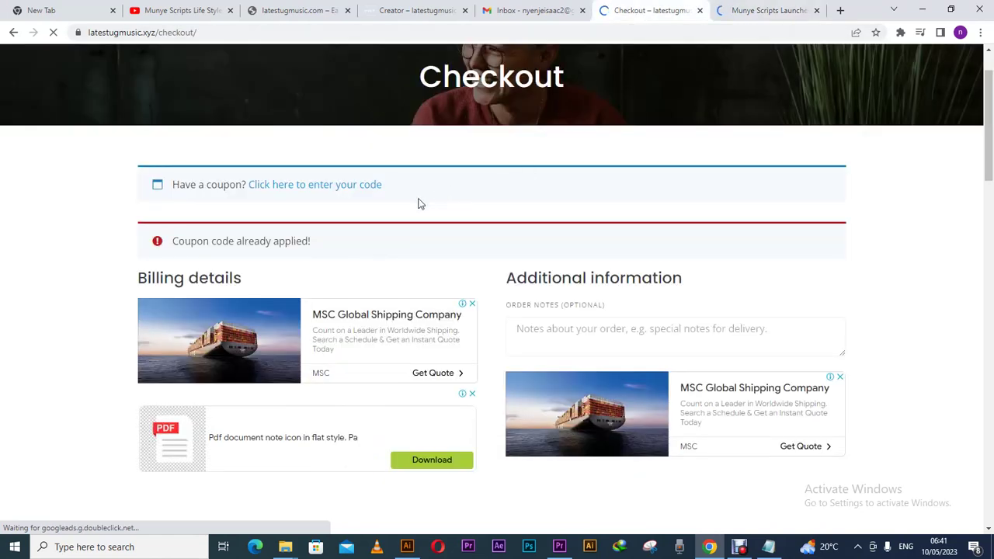
left_click(295, 186)
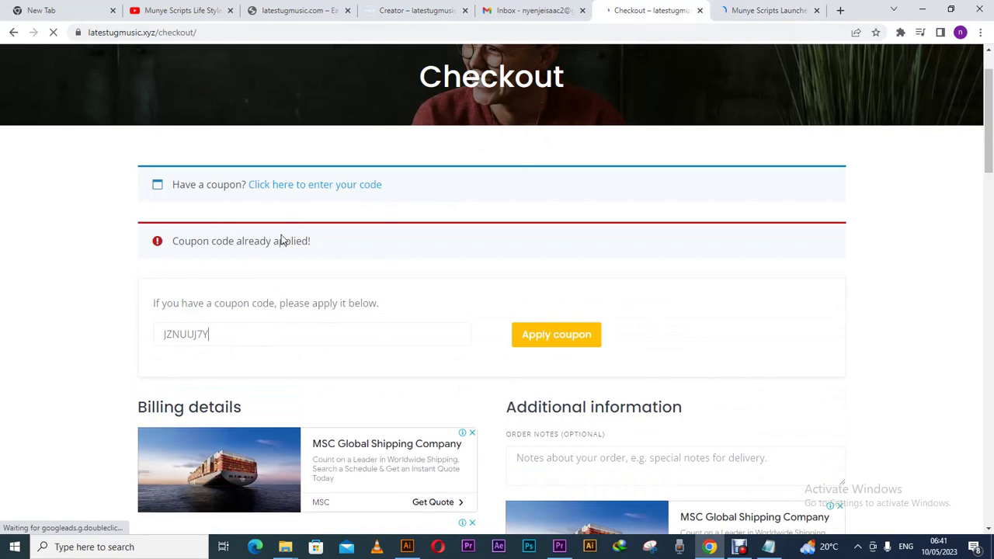
left_click_drag(219, 334, 149, 338)
left_click(211, 334)
double_click(211, 334)
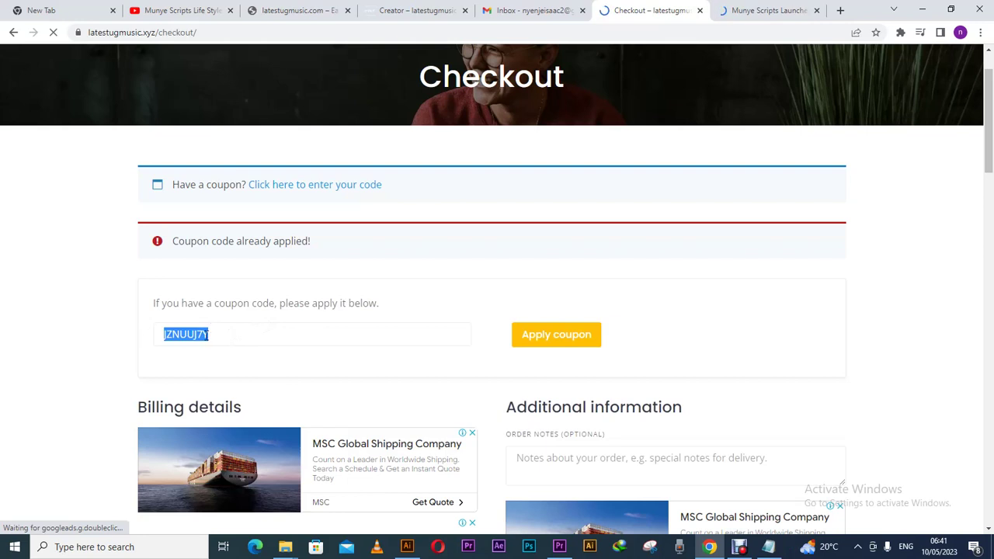
right_click(204, 336)
left_click(233, 172)
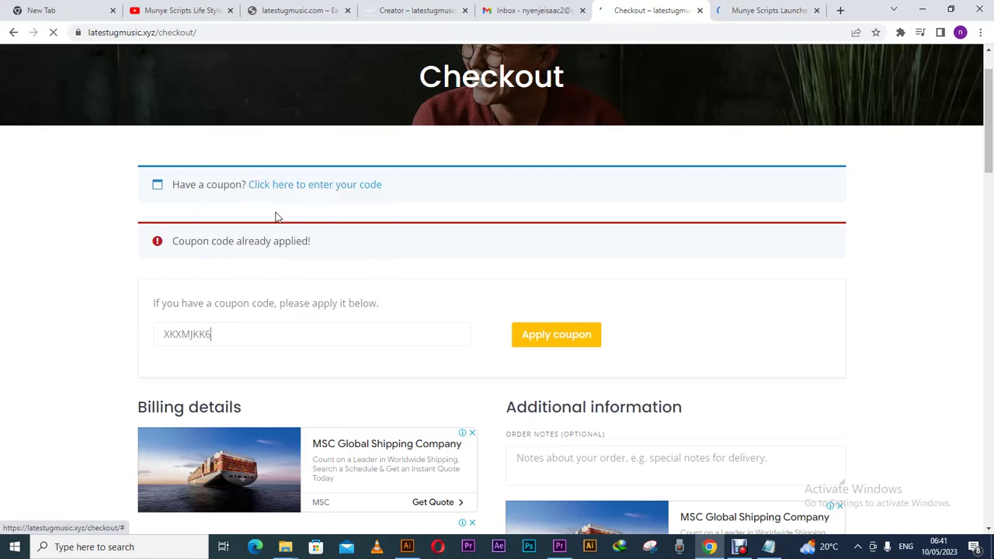
left_click(545, 338)
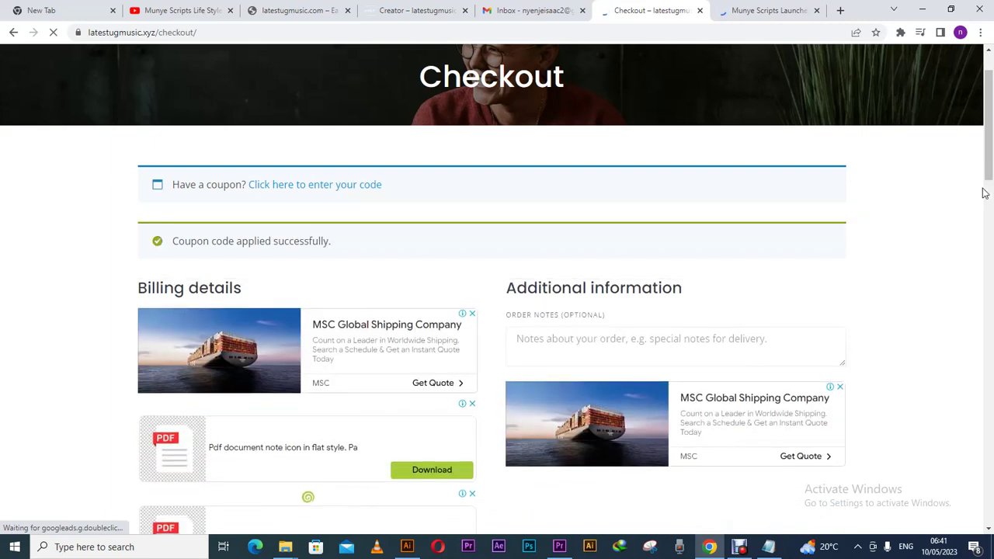
left_click_drag(987, 191, 968, 402)
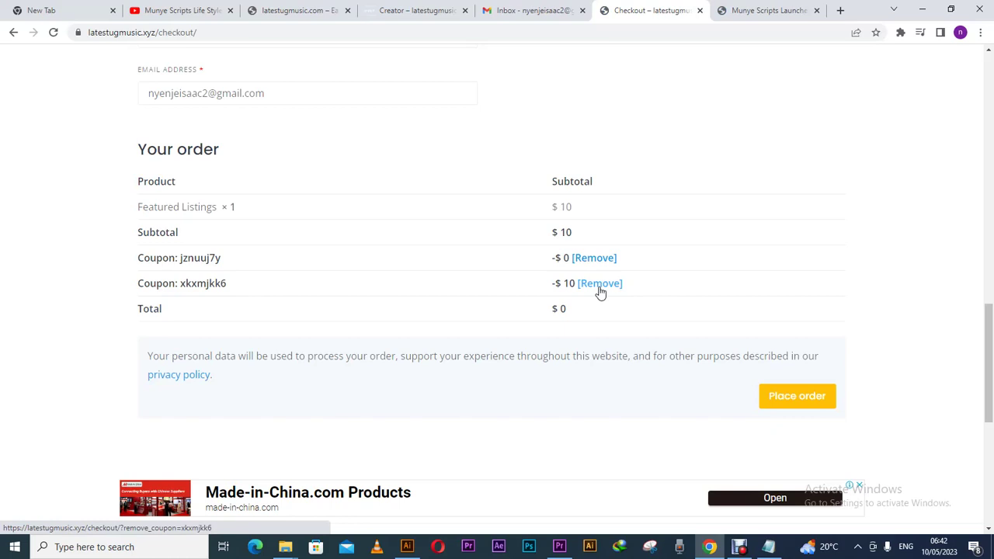
left_click(765, 14)
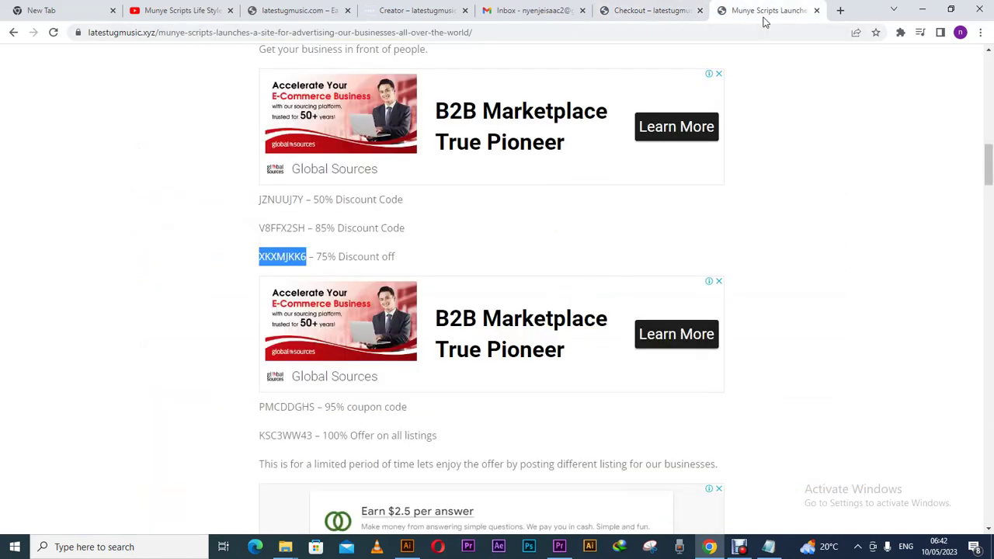
mouse_move(989, 168)
left_mouse_down()
mouse_move(989, 202)
mouse_move(989, 187)
left_mouse_up()
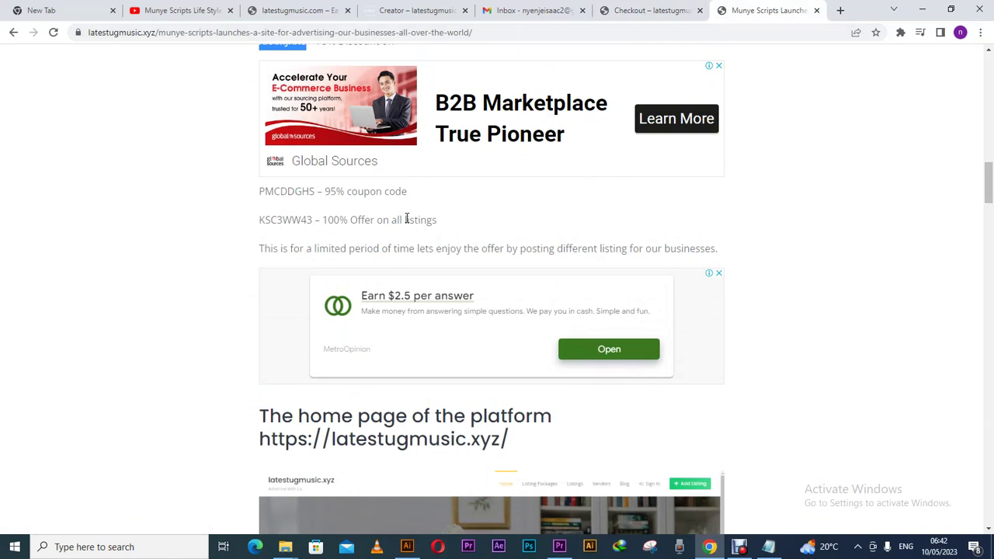
left_click(423, 19)
left_click(521, 16)
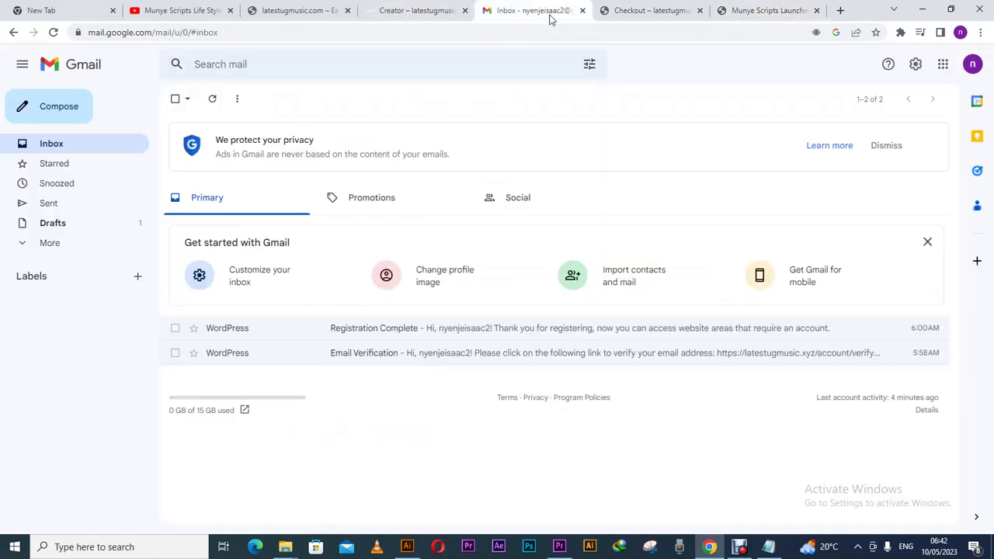
left_click(638, 15)
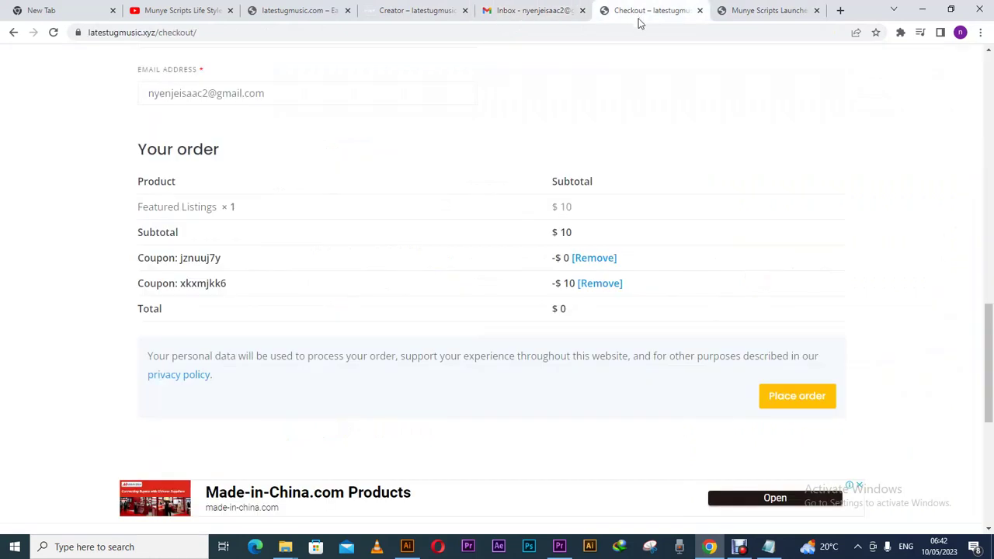
- Attempt the order, then fill the missing phone from the saved Kibuli autofill entry
mouse_move(989, 319)
left_mouse_down()
mouse_move(981, 481)
mouse_move(969, 412)
mouse_move(984, 330)
mouse_move(981, 479)
mouse_move(971, 337)
mouse_move(990, 121)
mouse_move(963, 397)
mouse_move(971, 318)
left_mouse_up()
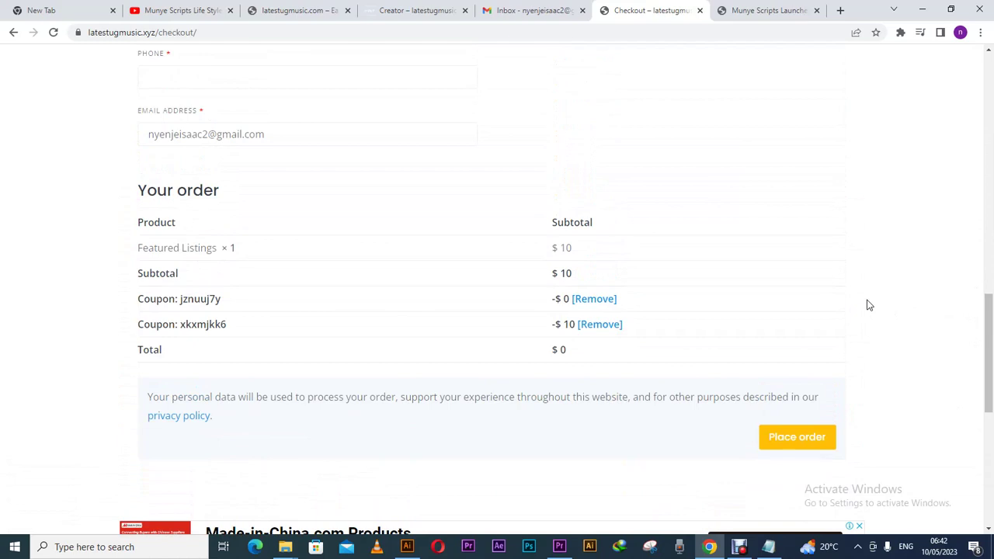
left_click(812, 448)
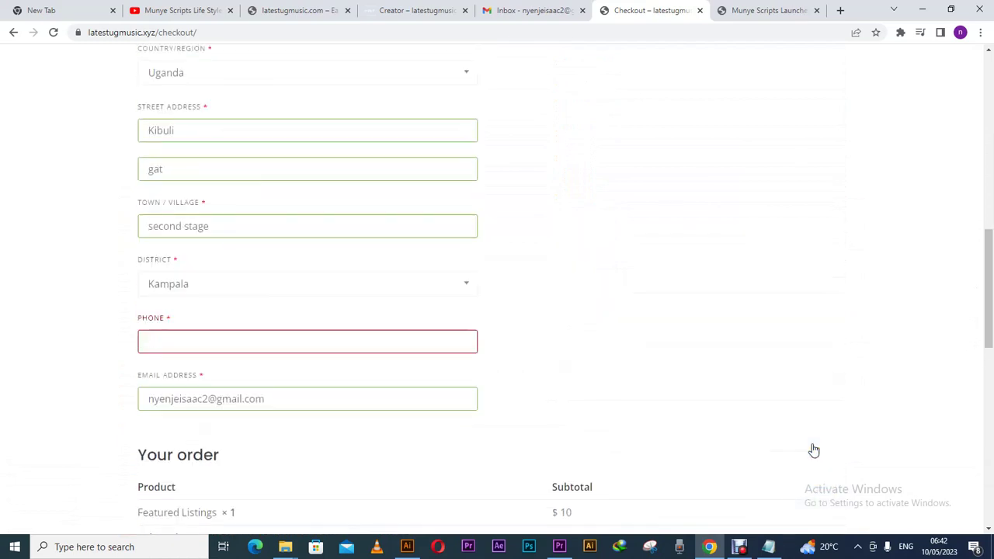
left_click_drag(989, 222, 989, 306)
left_click(269, 201)
left_click(249, 230)
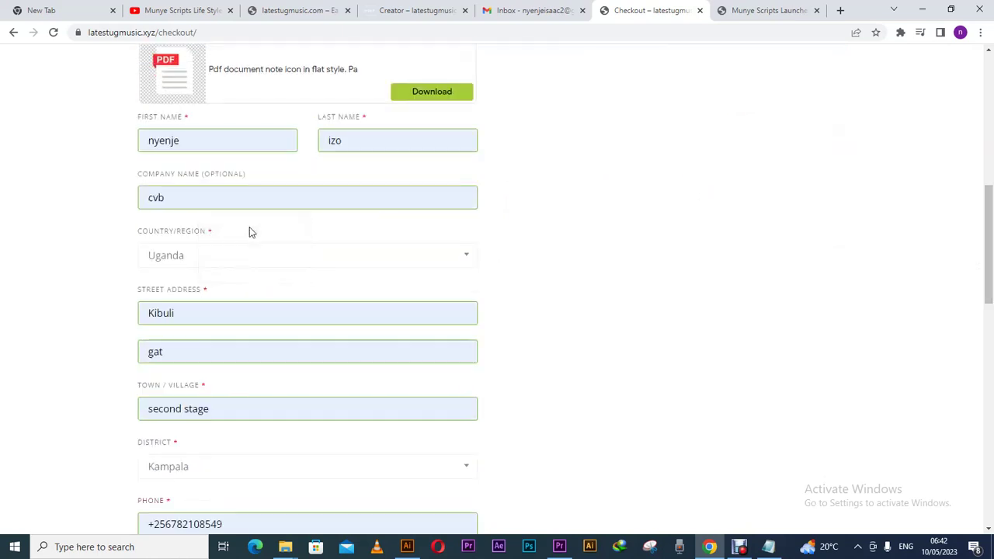
left_click(186, 202)
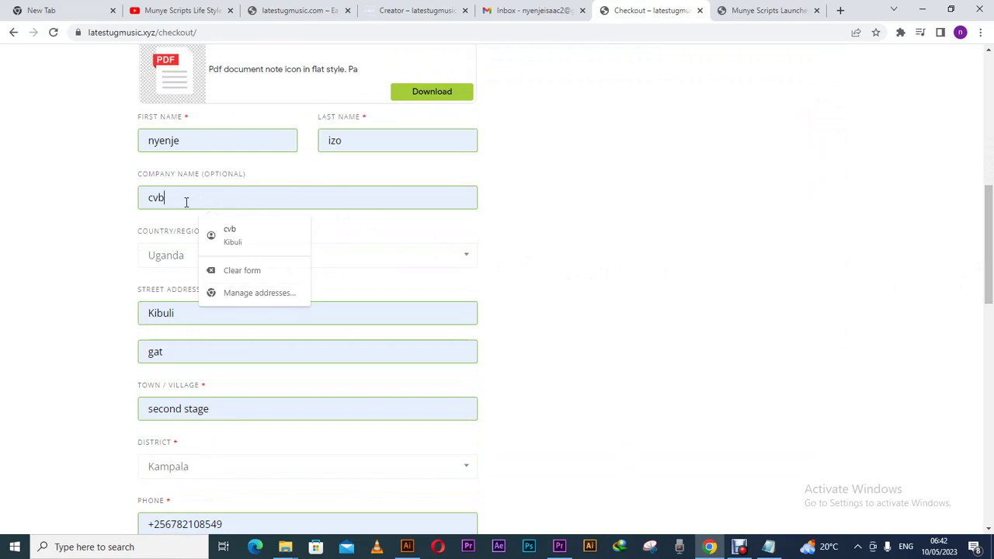
left_click(129, 251)
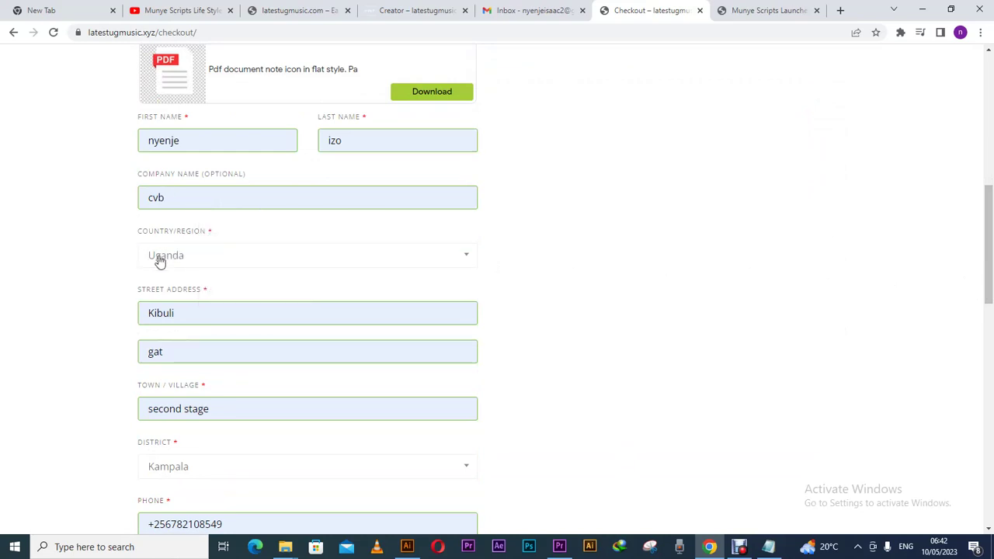
- Check the country list and place the $0 Featured Listings order
left_click(272, 261)
left_click_drag(988, 265, 986, 413)
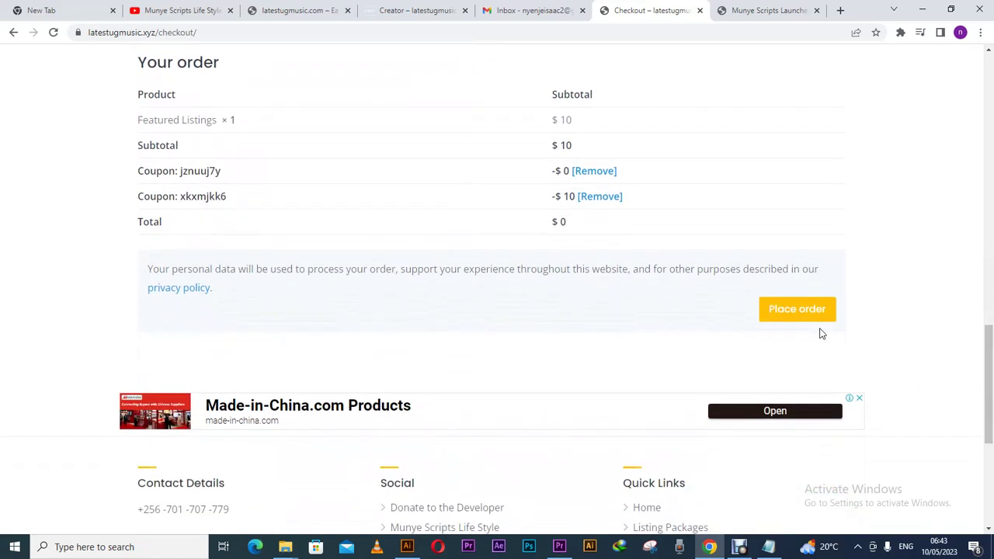
left_click(815, 318)
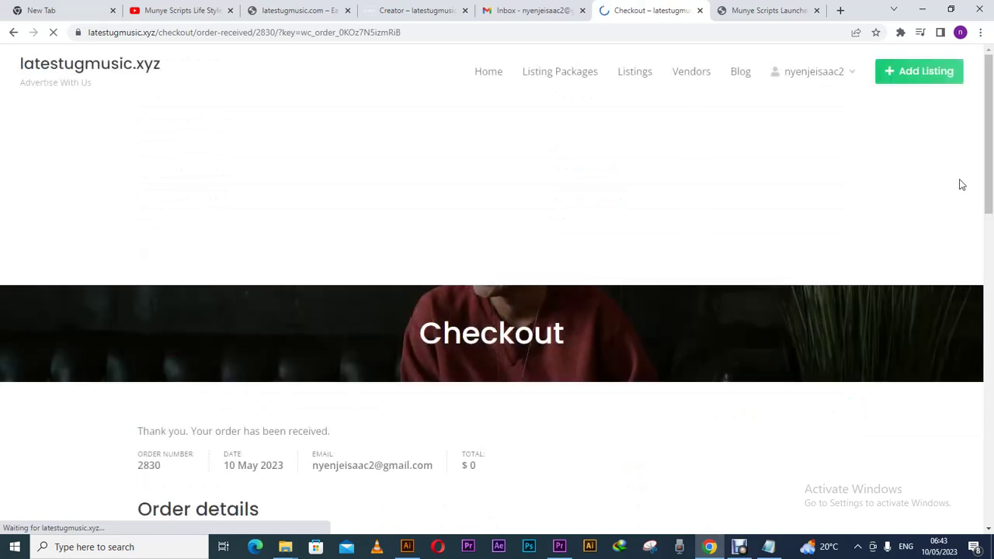
- Review the order-received page: Featured Listings $10, −$10 discount, $0 total and billing address
left_click_drag(988, 173, 968, 230)
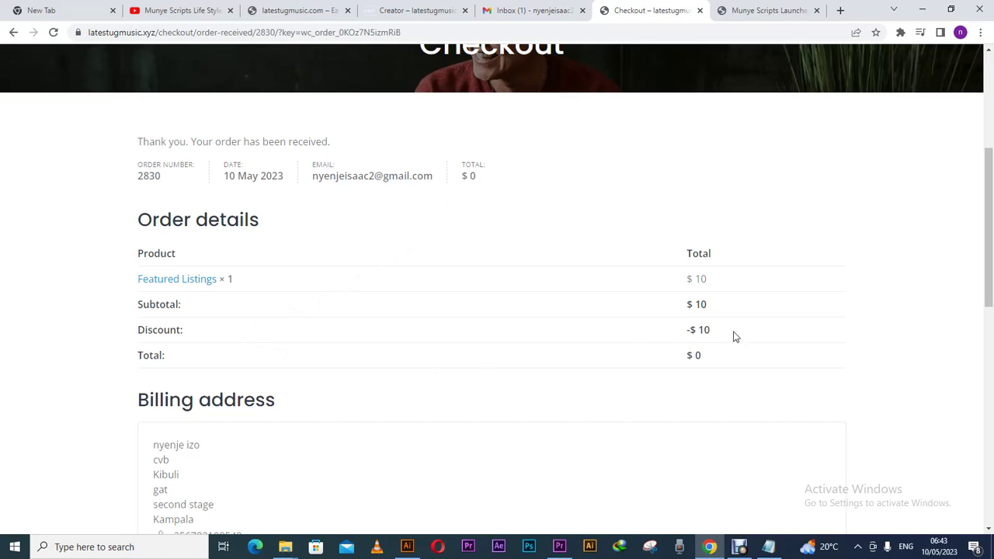
left_click_drag(987, 322, 990, 380)
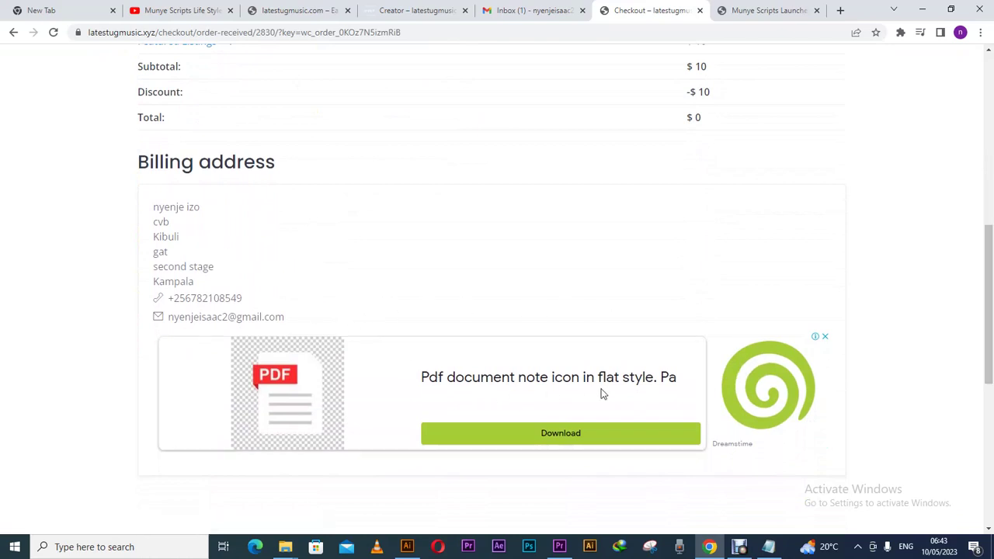
left_click_drag(984, 303, 981, 94)
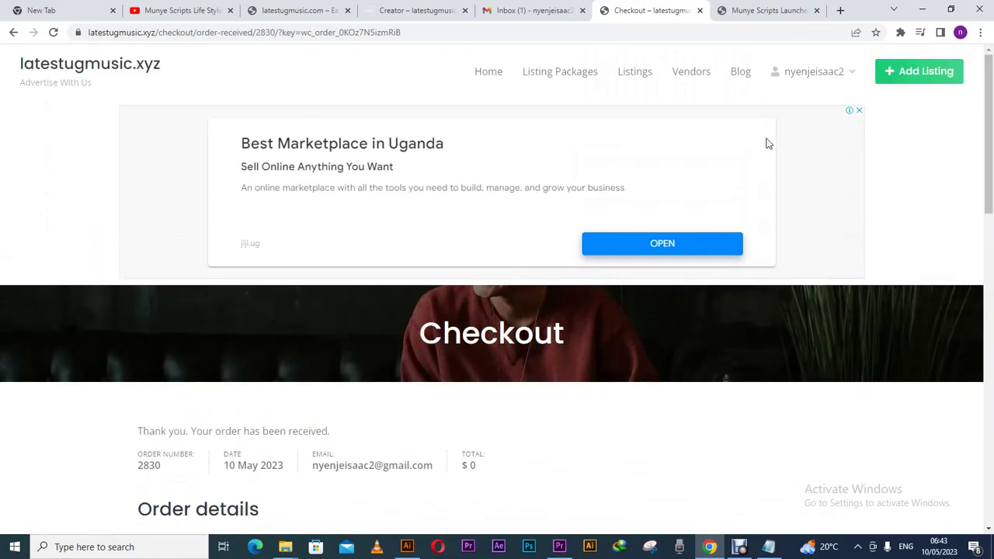
- Start a new listing via Add Listing and move through the title and Rent fields
left_click(932, 81)
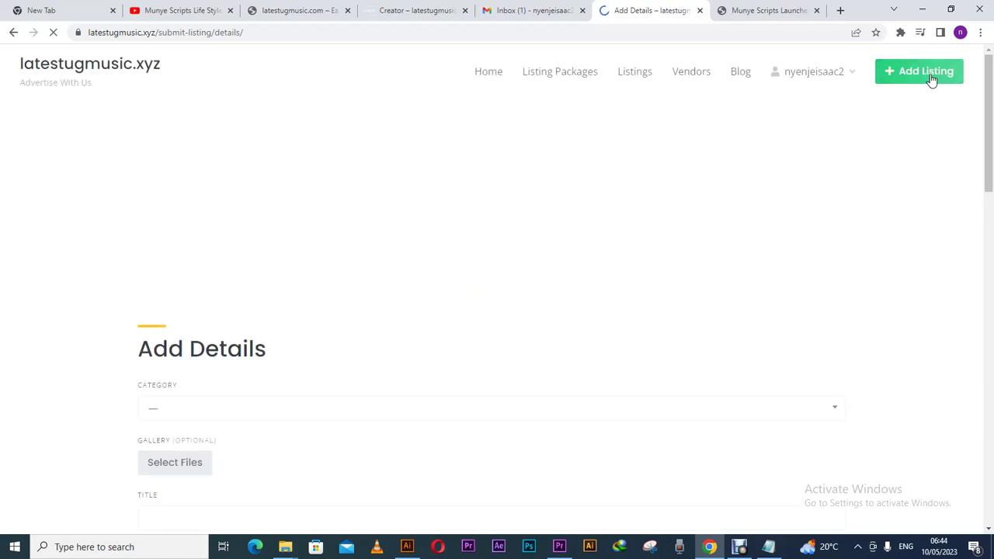
left_click_drag(993, 116, 984, 186)
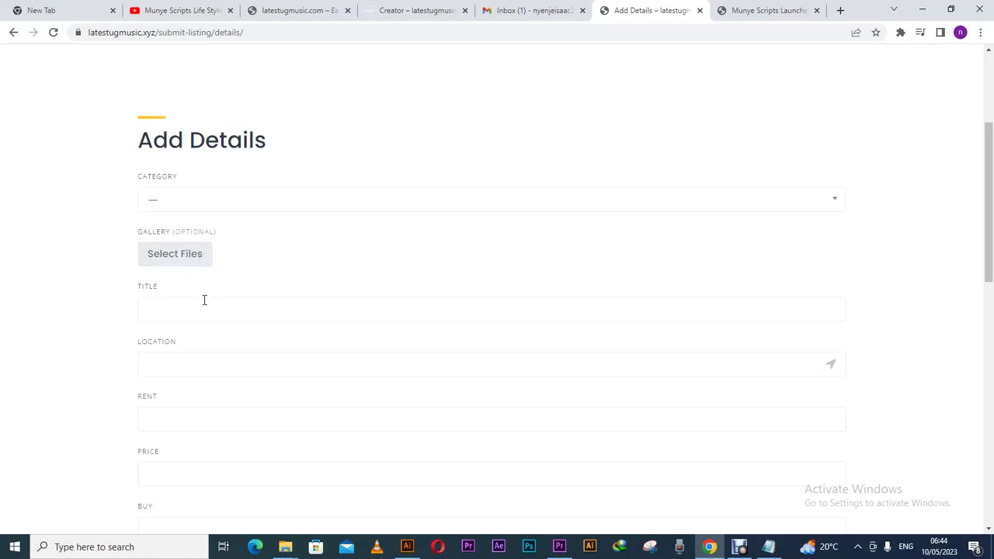
left_click(208, 317)
left_click(830, 417)
left_click(513, 478)
- Set Price to 3 and Buy to 4, leaving Condition unselected
left_click_drag(989, 281, 983, 337)
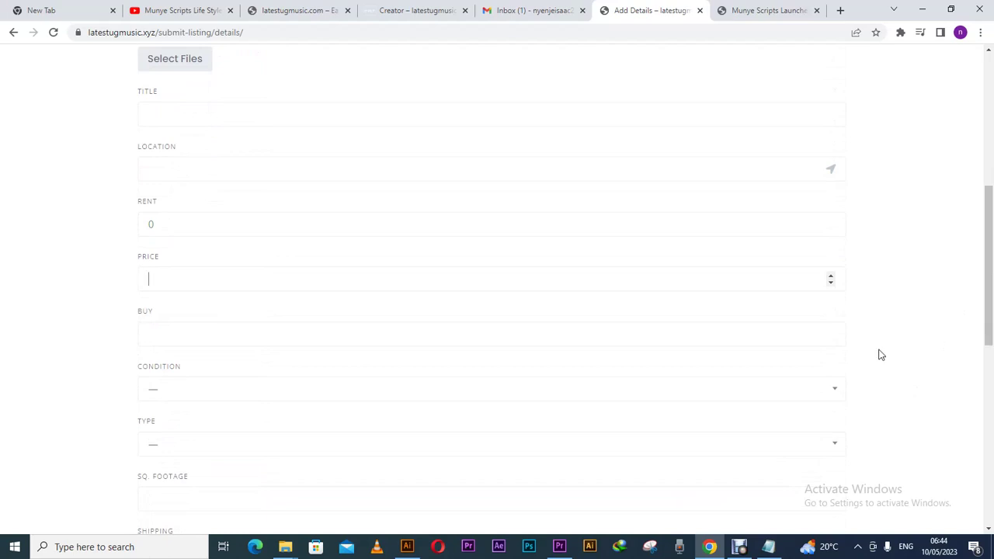
left_click(832, 277)
left_click(778, 335)
left_click(831, 332)
double_click(831, 333)
left_click(741, 396)
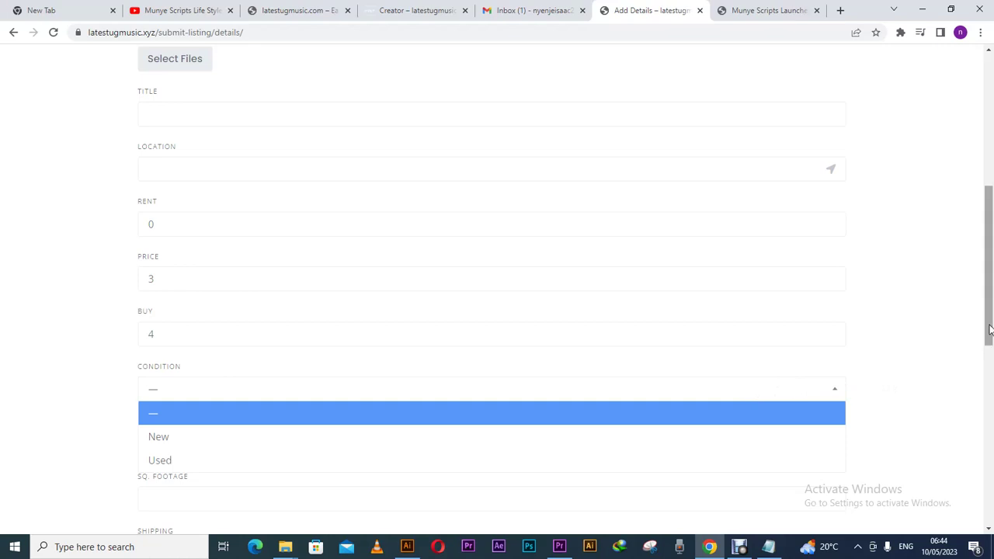
scroll(972, 353, "down", 2)
left_click(921, 365)
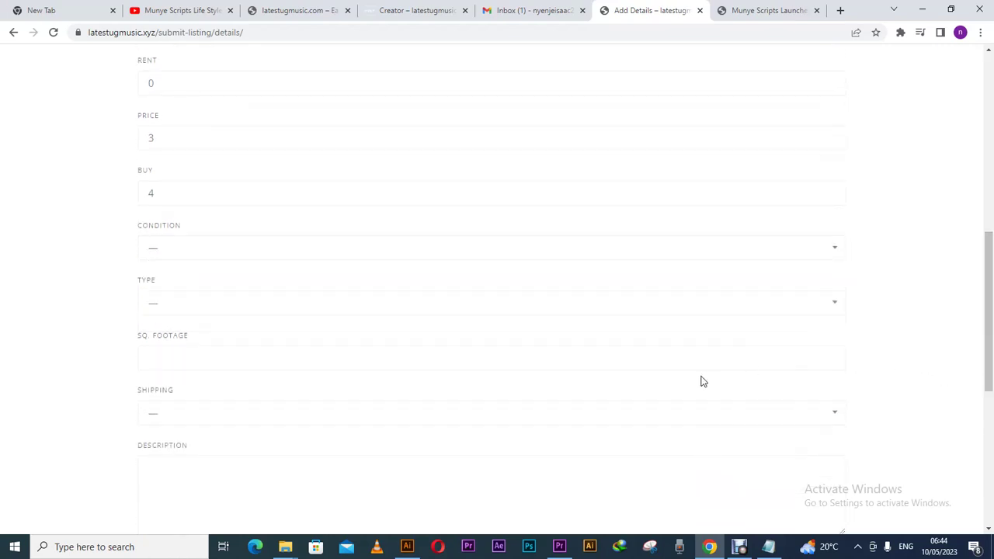
- Set Sq. Footage to 2 using the number spinner
left_click(629, 363)
left_click(830, 355)
left_click(830, 354)
left_click(830, 354)
left_click(830, 355)
left_click(830, 355)
left_click(830, 362)
left_click(830, 362)
left_click(829, 362)
left_click(830, 362)
- Open the Shipping dropdown and close it without choosing an option
left_click(241, 420)
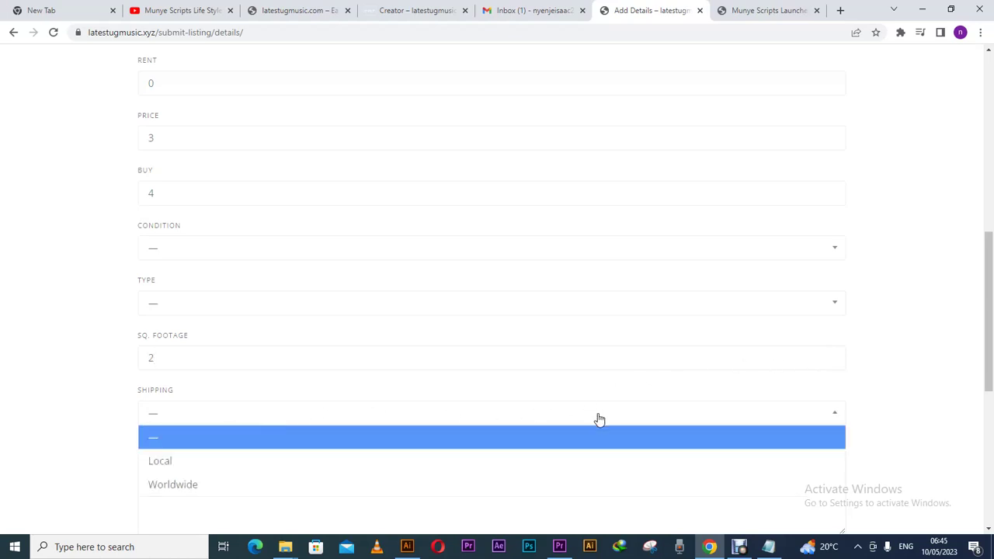
left_click_drag(987, 326, 991, 379)
left_click(920, 340)
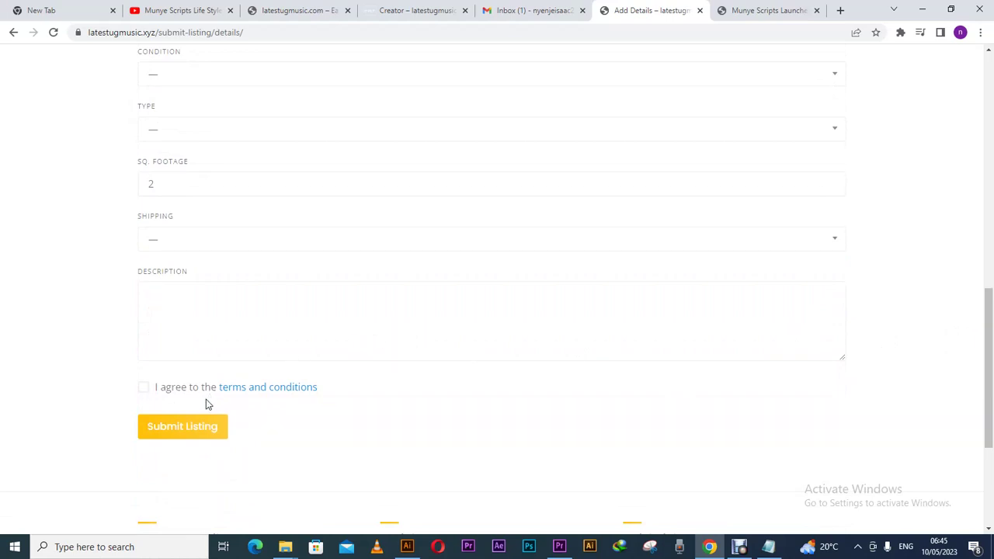
left_click_drag(990, 349, 990, 425)
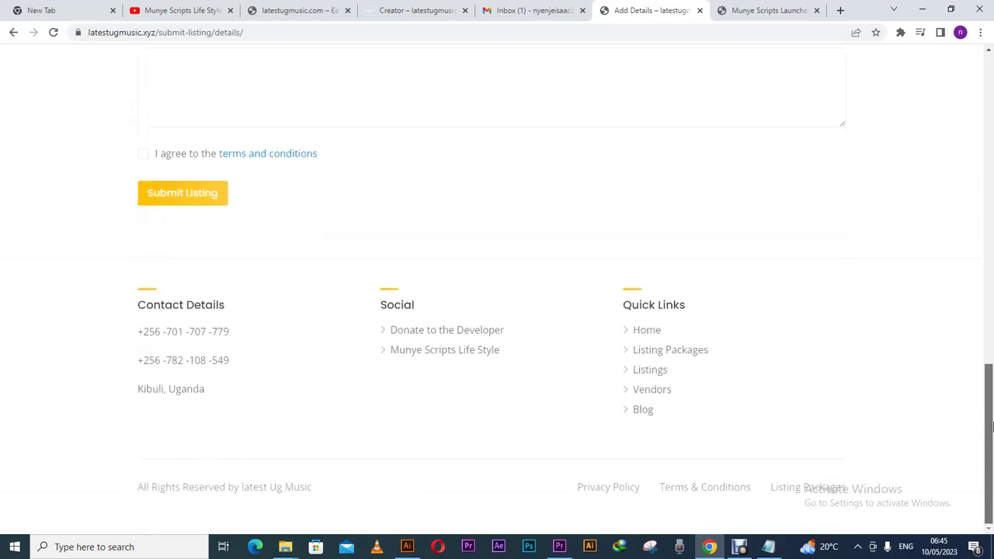
left_click_drag(990, 426, 914, 104)
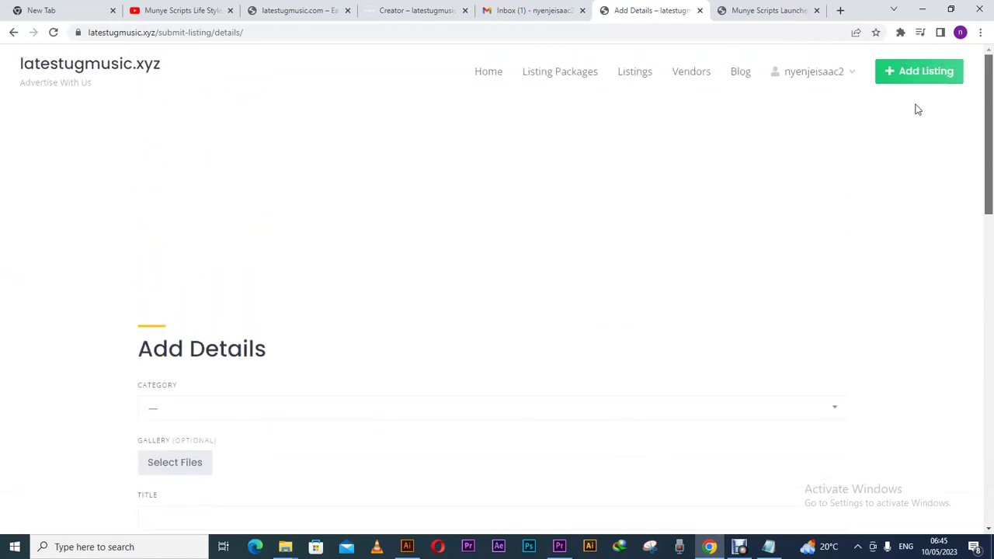
scroll(916, 115, "down", 6)
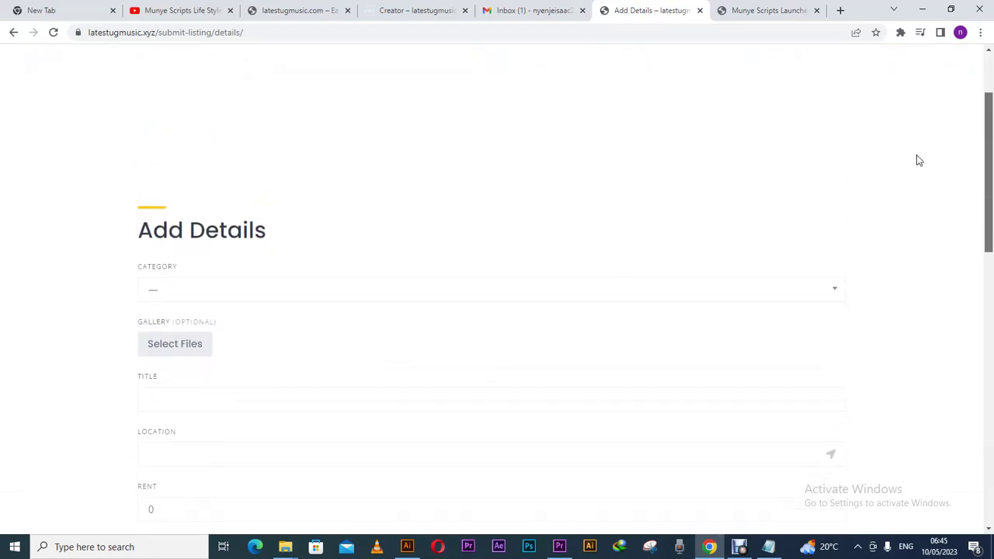
scroll(922, 273, "down", 6)
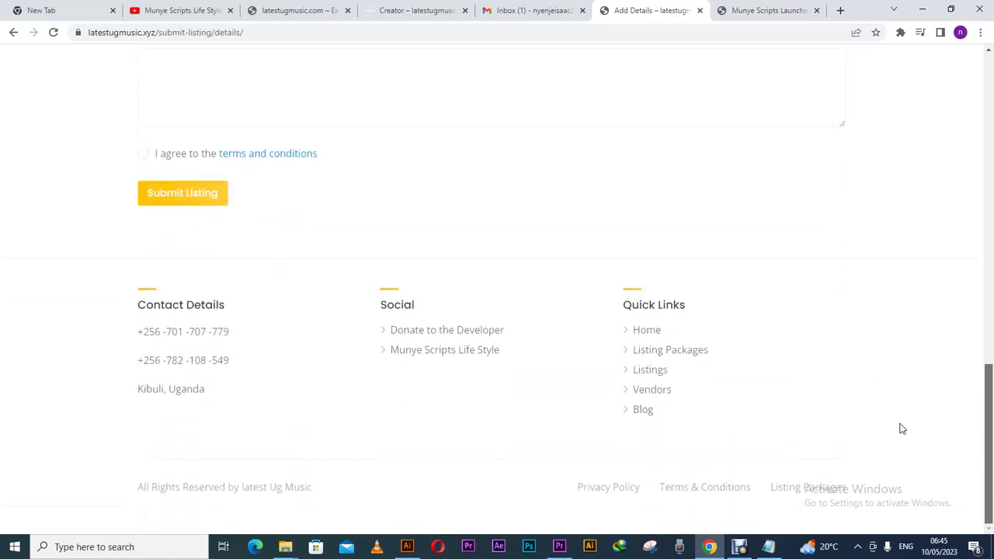
scroll(889, 311, "up", 3)
scroll(885, 77, "up", 9)
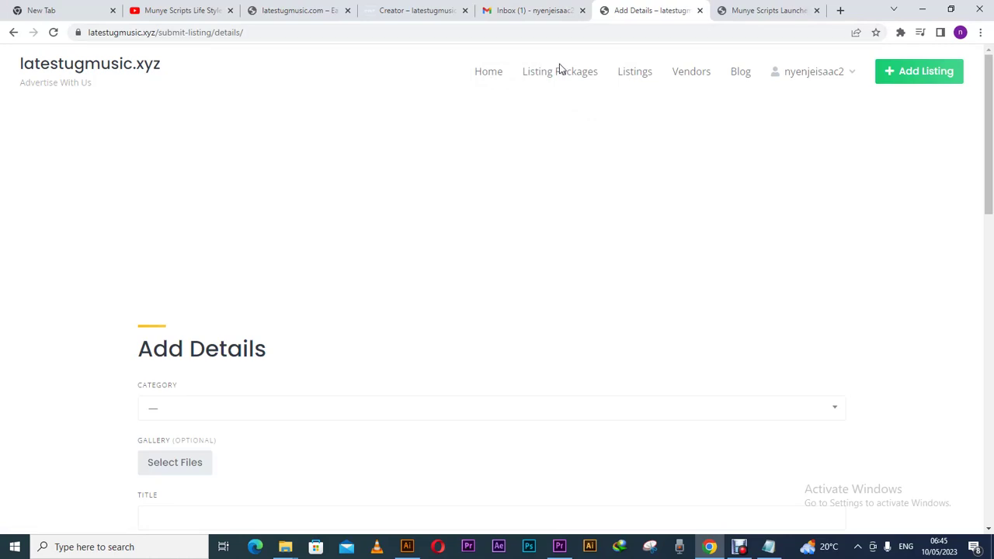
- Read the latestugmusic.xyz order email in Gmail ($10 discount, $0 total), then return to Add Details
left_click(532, 10)
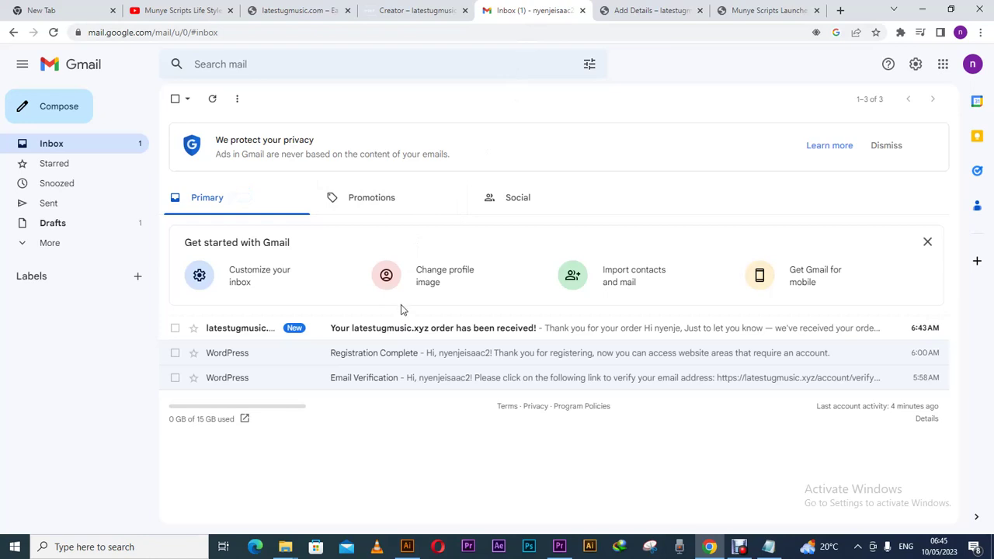
left_click(326, 340)
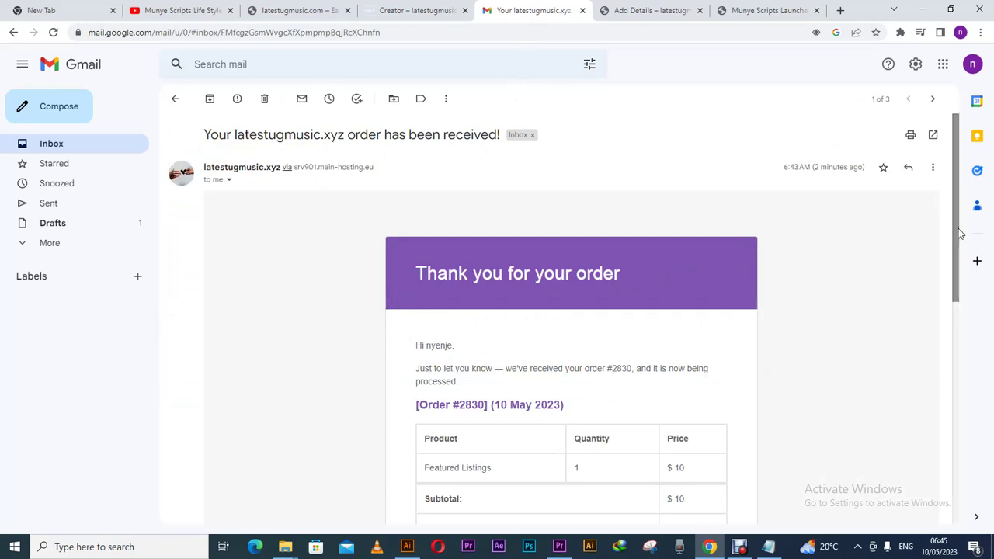
left_click_drag(956, 227, 954, 309)
scroll(951, 305, "up", 1)
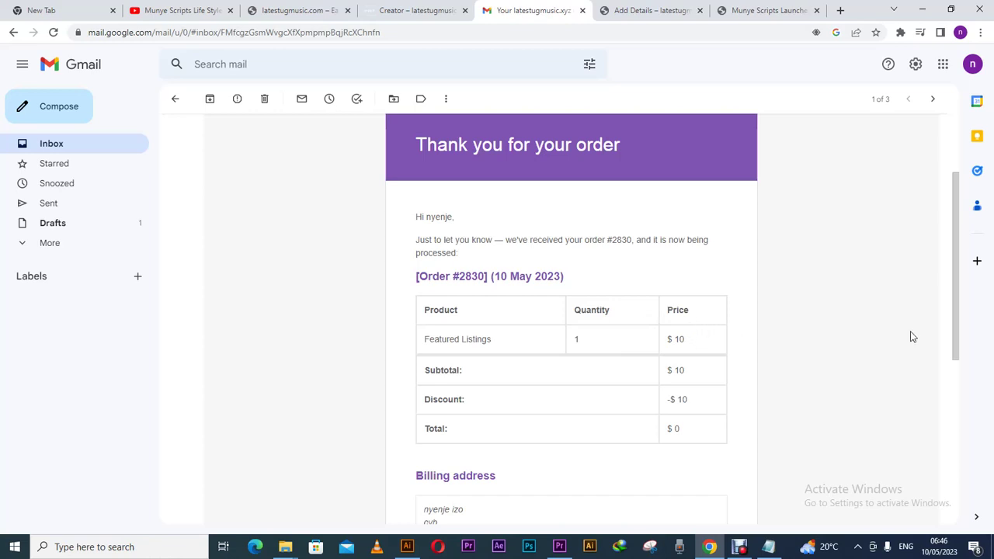
left_click_drag(956, 311, 954, 429)
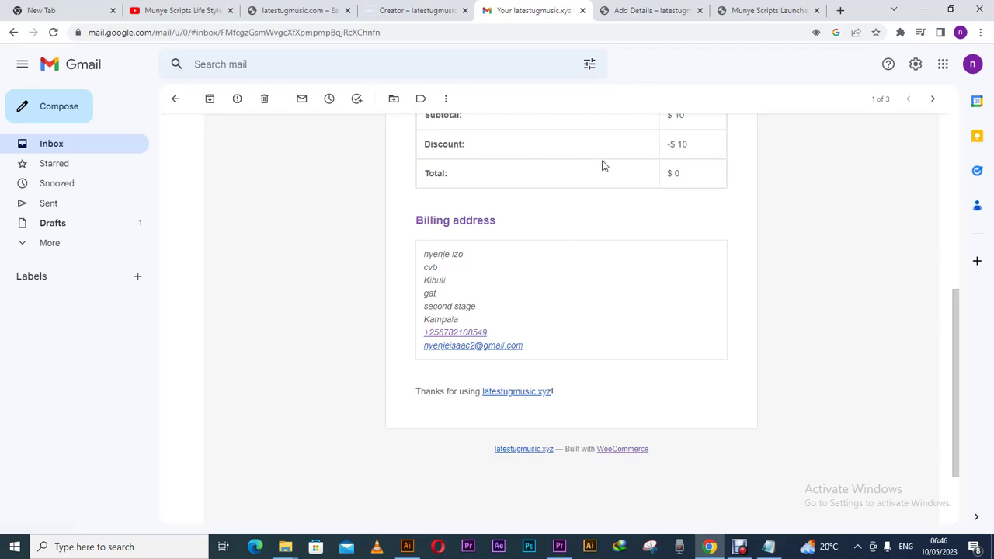
left_click(621, 14)
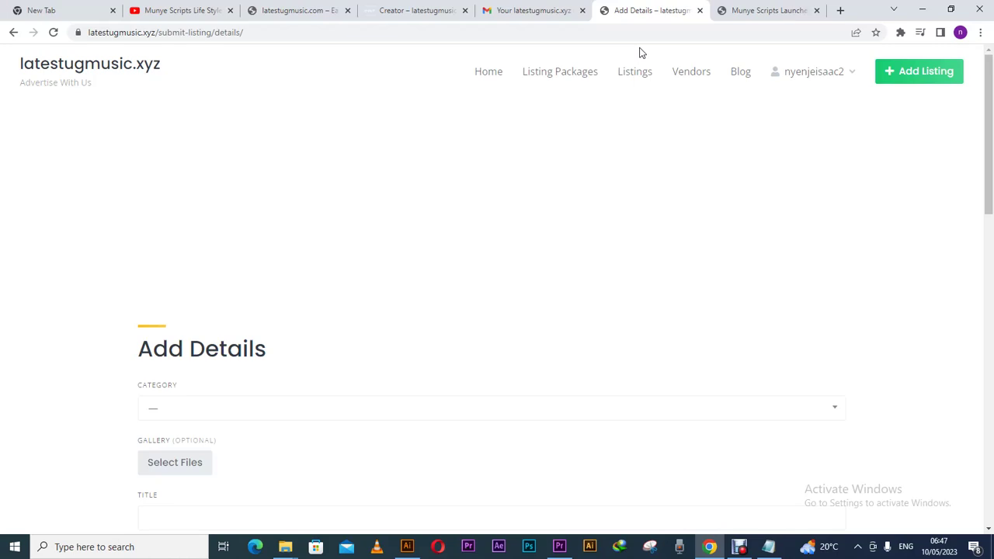
- Bring up the Notepad note and highlight, then deselect, the two contact phone numbers
left_click(767, 546)
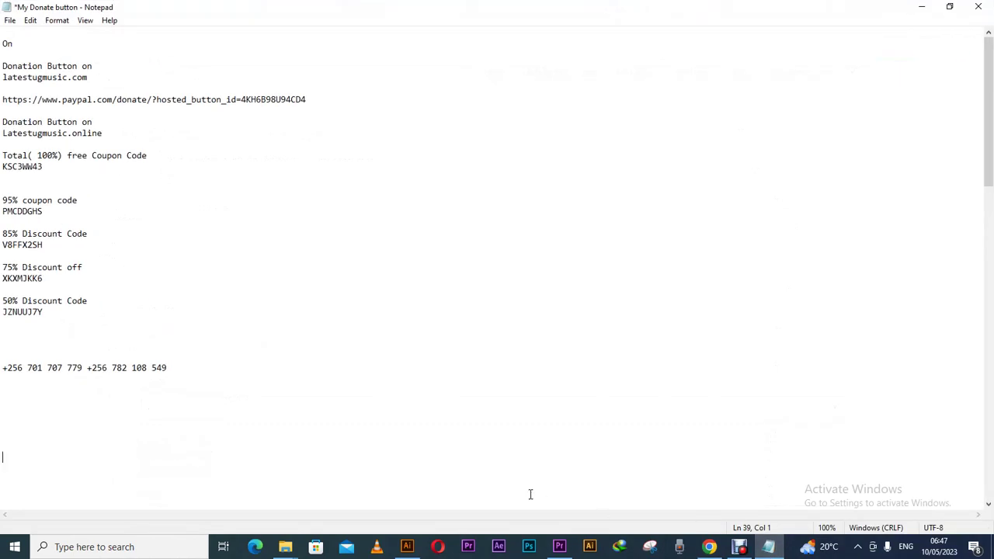
left_click_drag(82, 371, 3, 364)
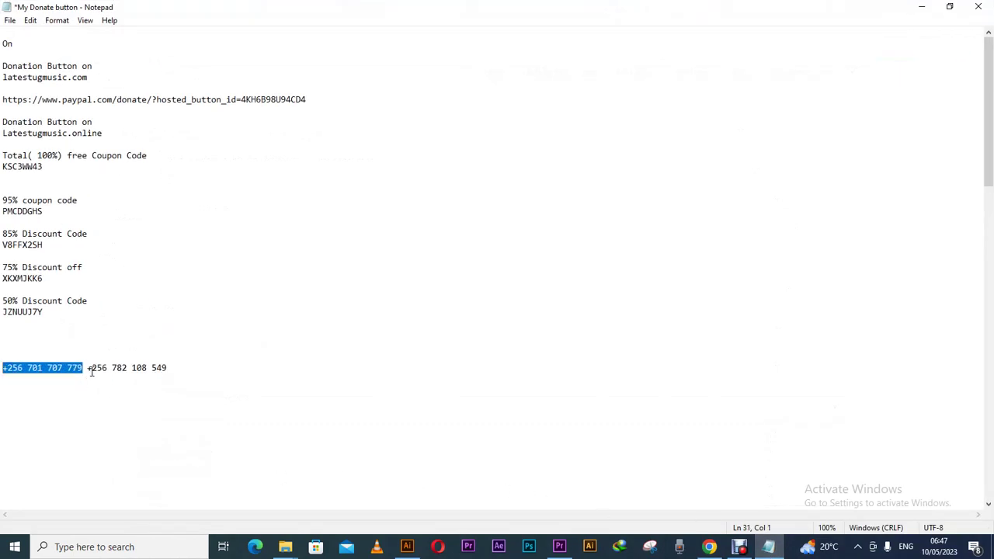
left_click_drag(174, 373, 7, 371)
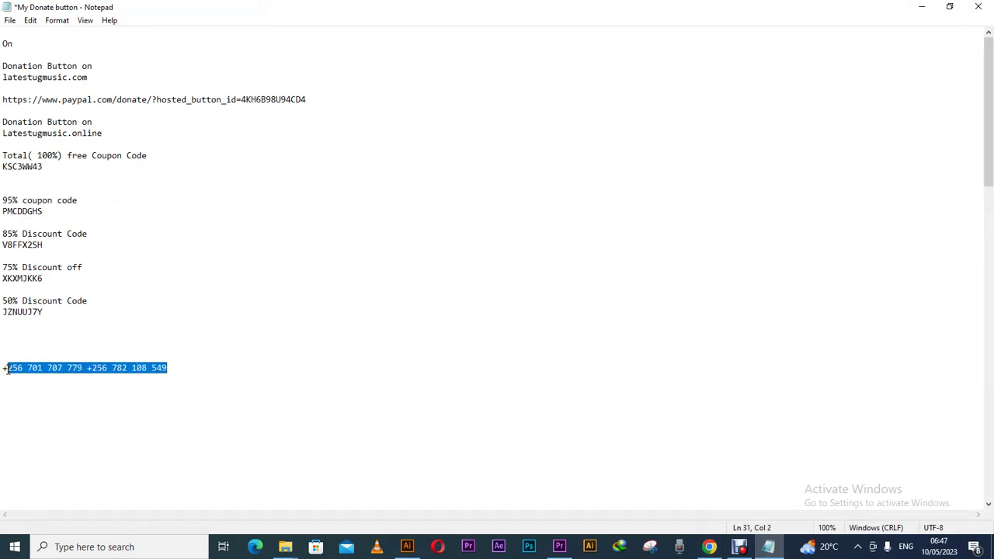
left_click(298, 330)
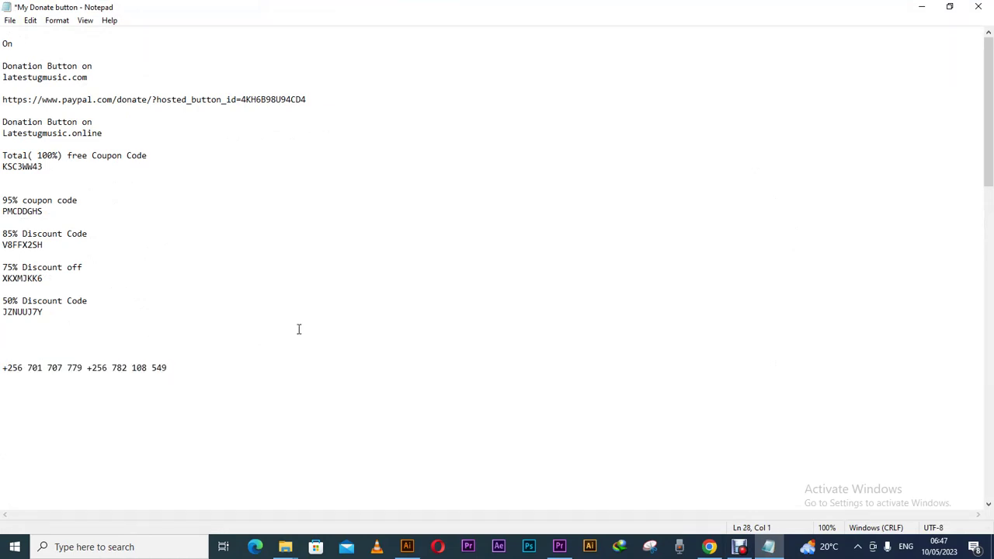